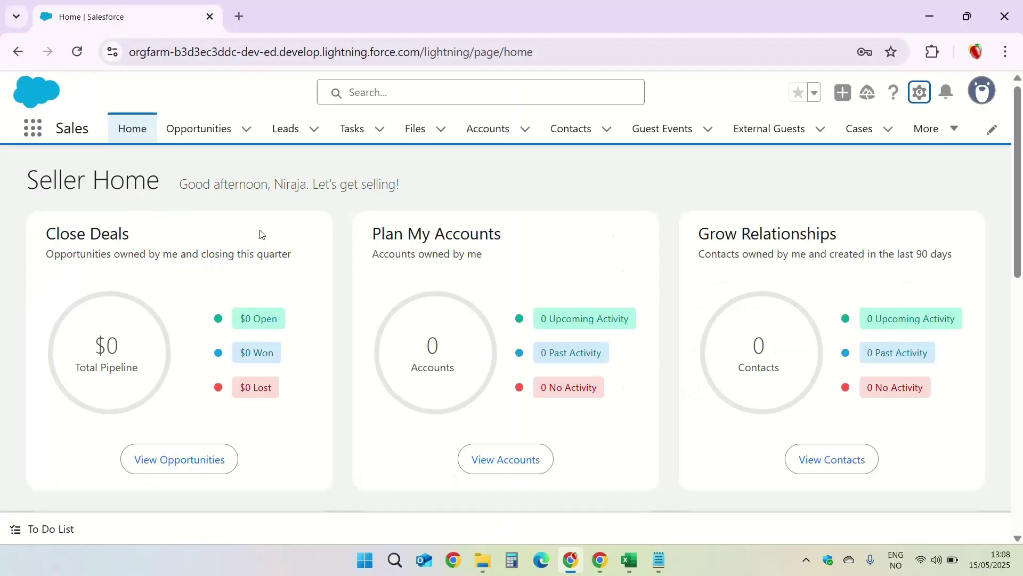
- Open Setup's Object Manager from the setup menu
left_click(924, 102)
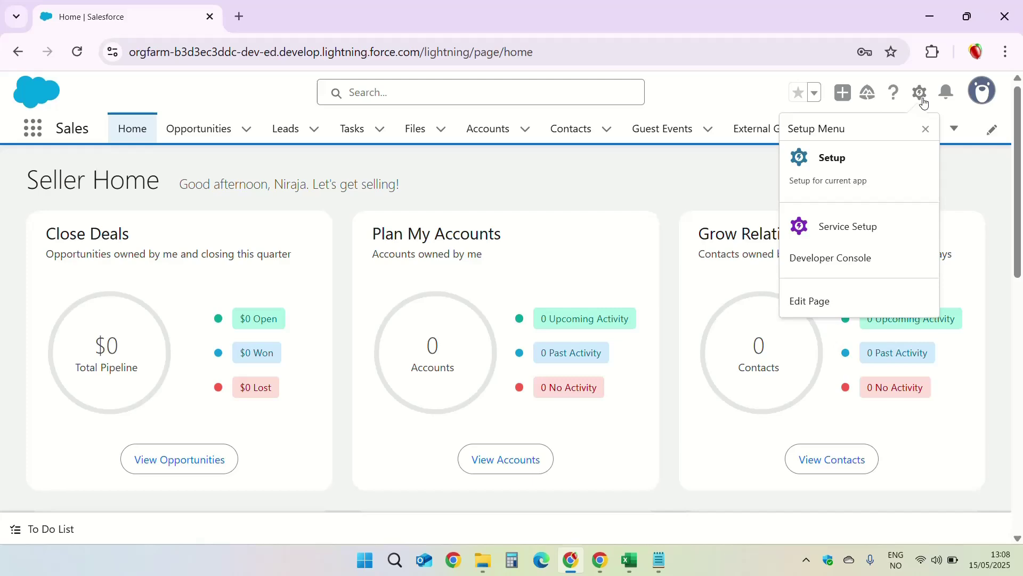
left_click(919, 152)
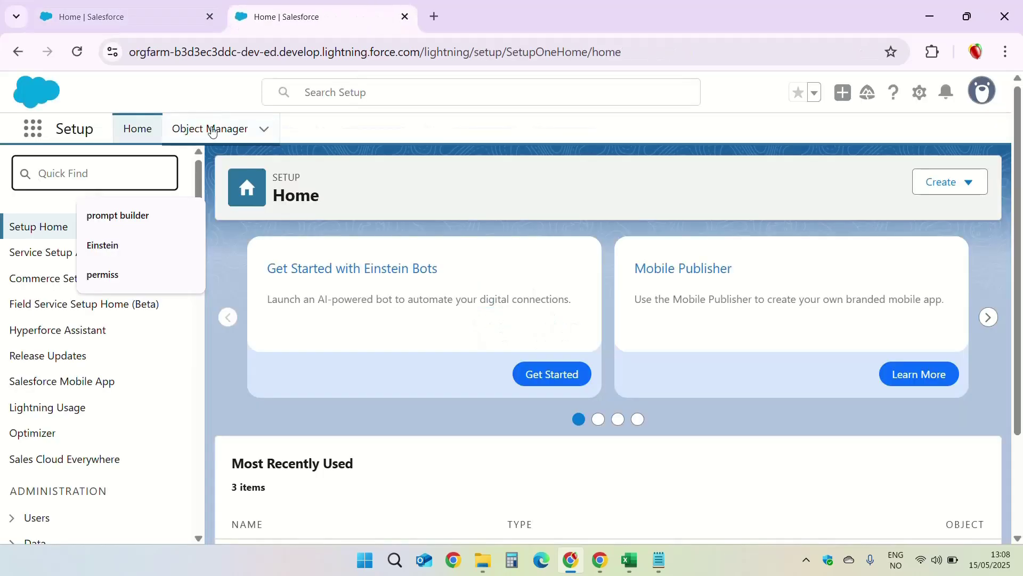
left_click(218, 129)
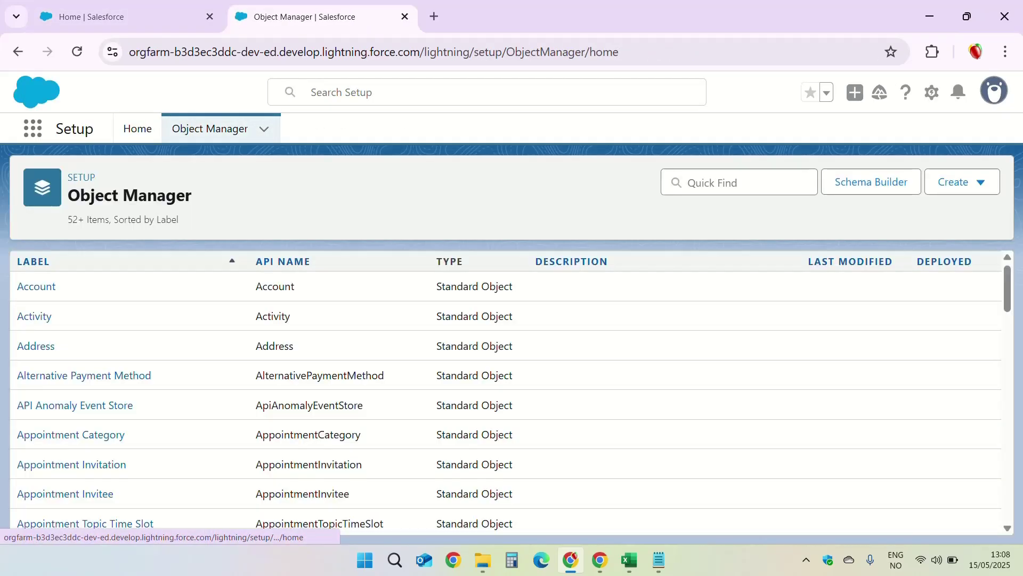
- Filter the objects on 'cas' and list Case's fields and relationships, scrolling to Quick Summary
left_click(695, 182)
type("cas")
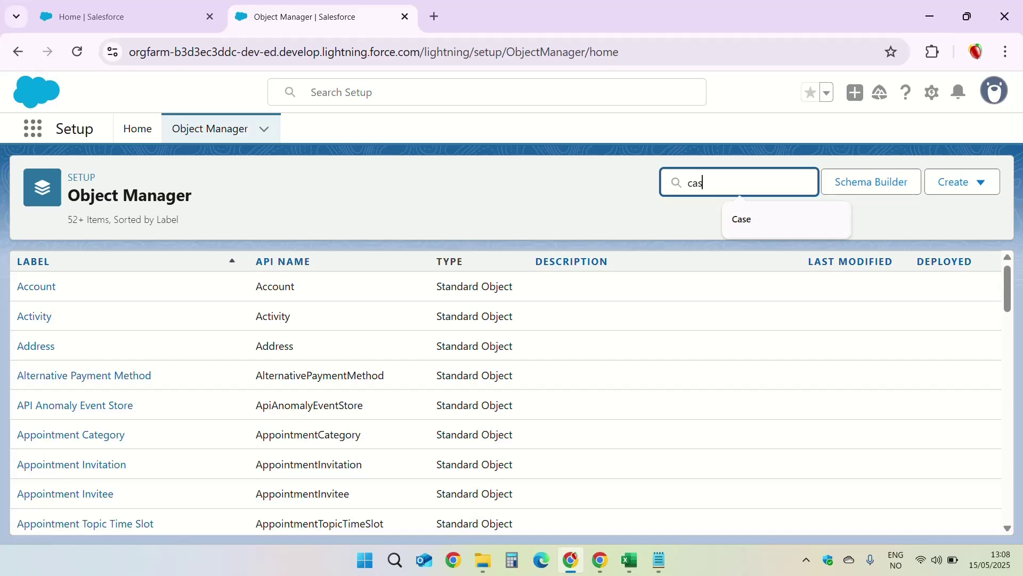
left_click(763, 219)
left_click(29, 289)
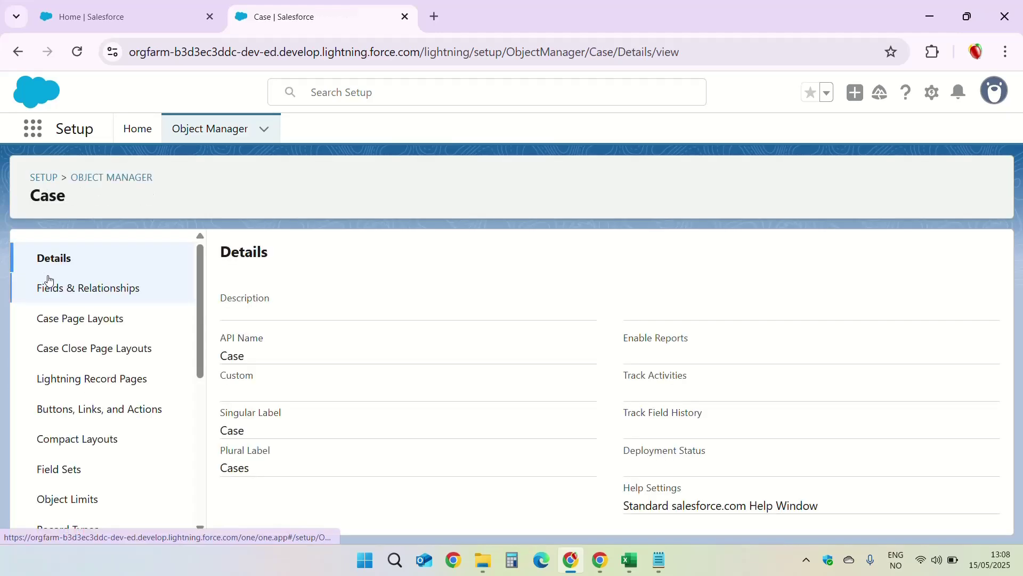
left_click(49, 283)
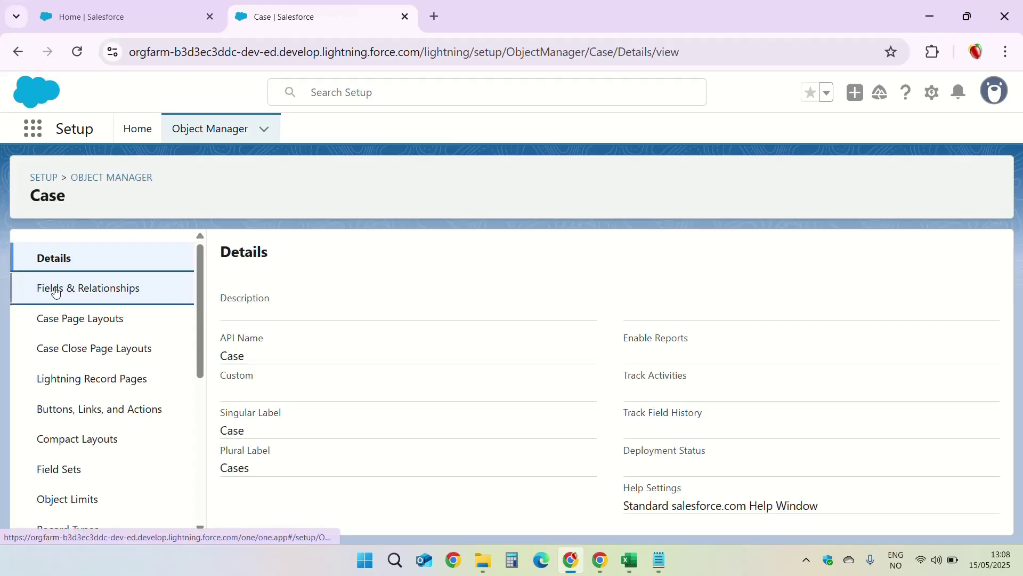
scroll(380, 370, "down", 15)
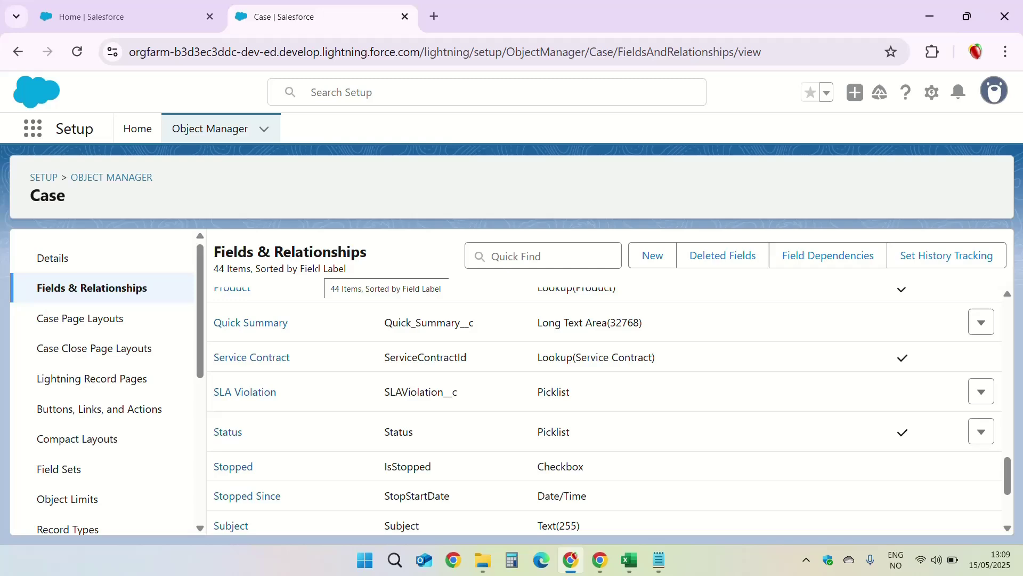
- Find Prompt Builder through Setup's Quick Find with 'Prompt'
left_click(137, 129)
left_click(131, 166)
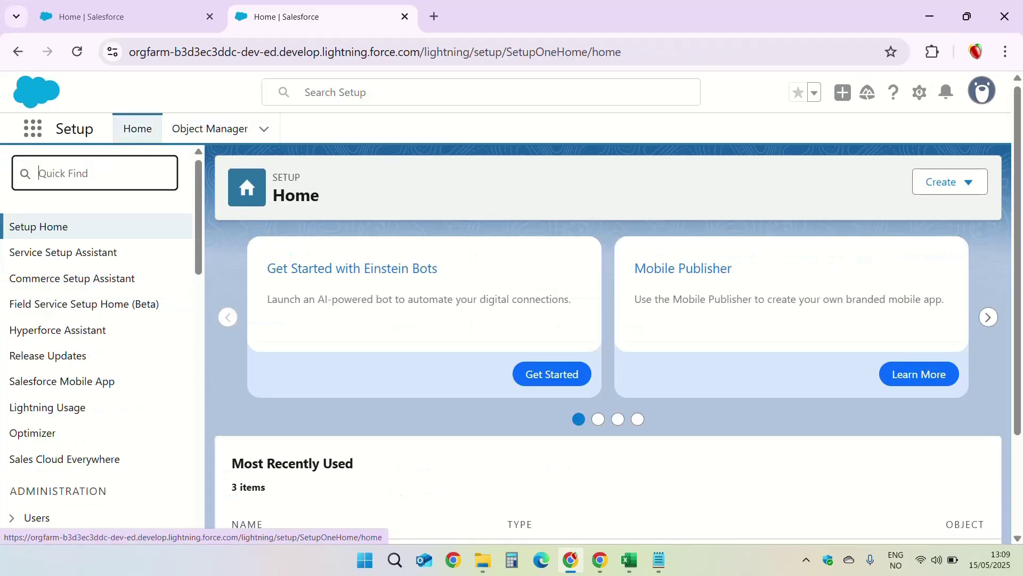
type("Pro")
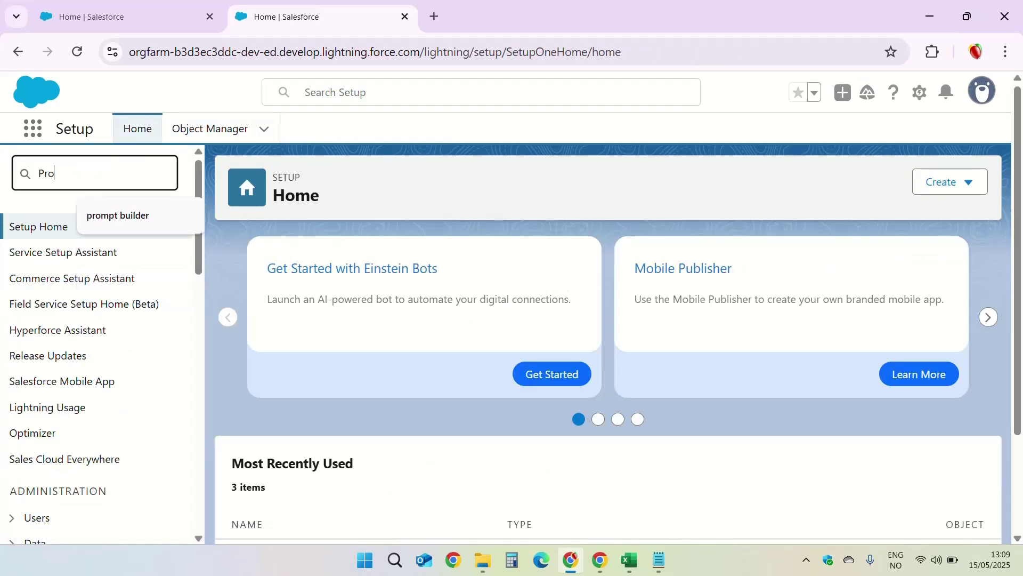
type("mpt")
left_click(118, 215)
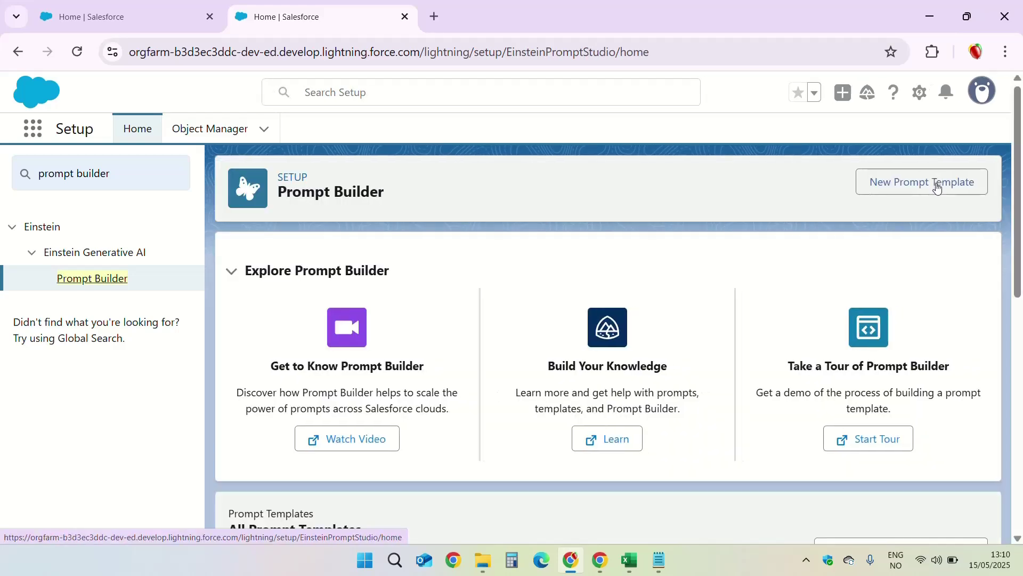
- Start a Field Generation template named 'Case Summary Template', described 'This template summarizes the case'
left_click(921, 184)
left_click(389, 305)
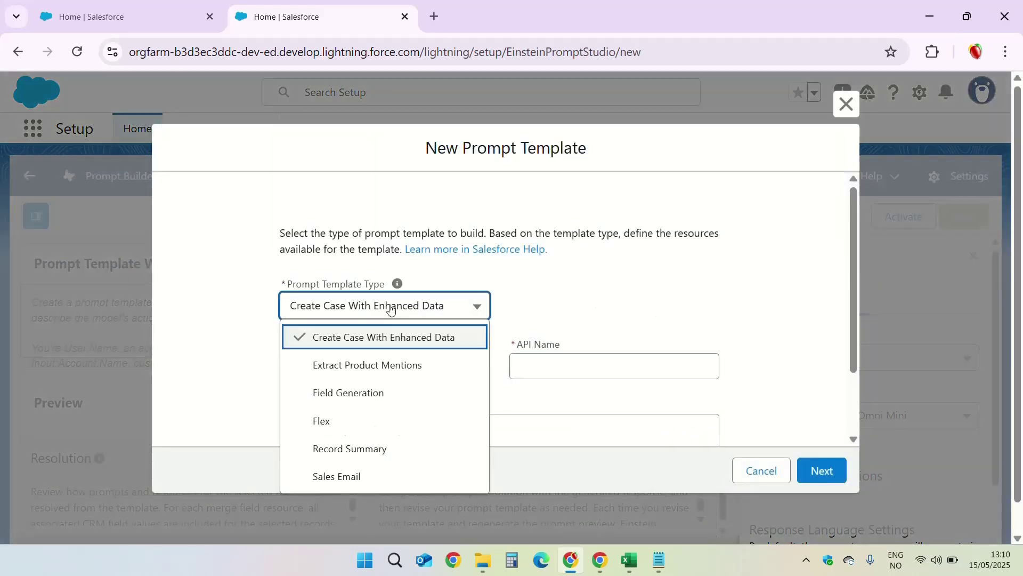
left_click(354, 393)
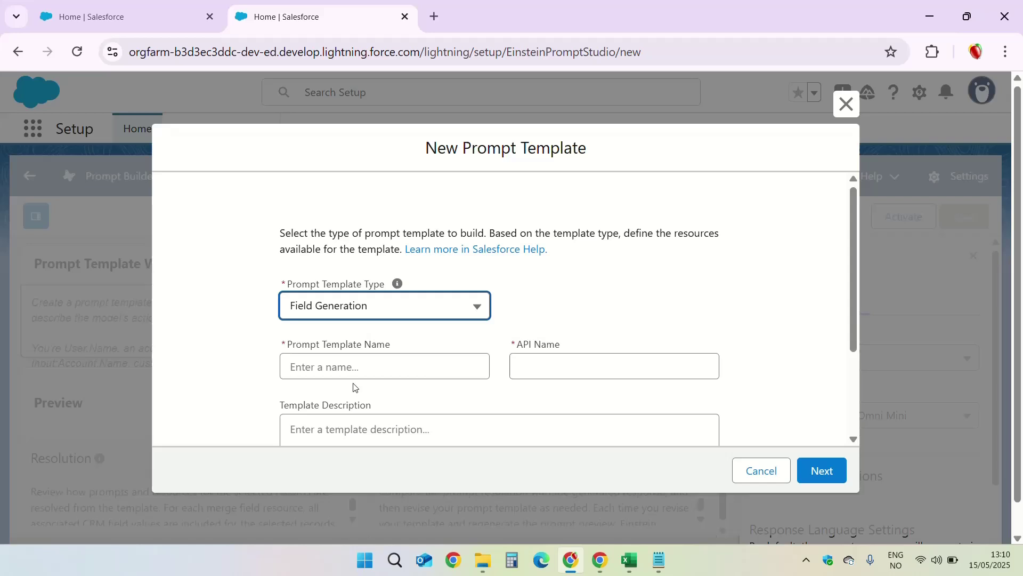
type("Cas")
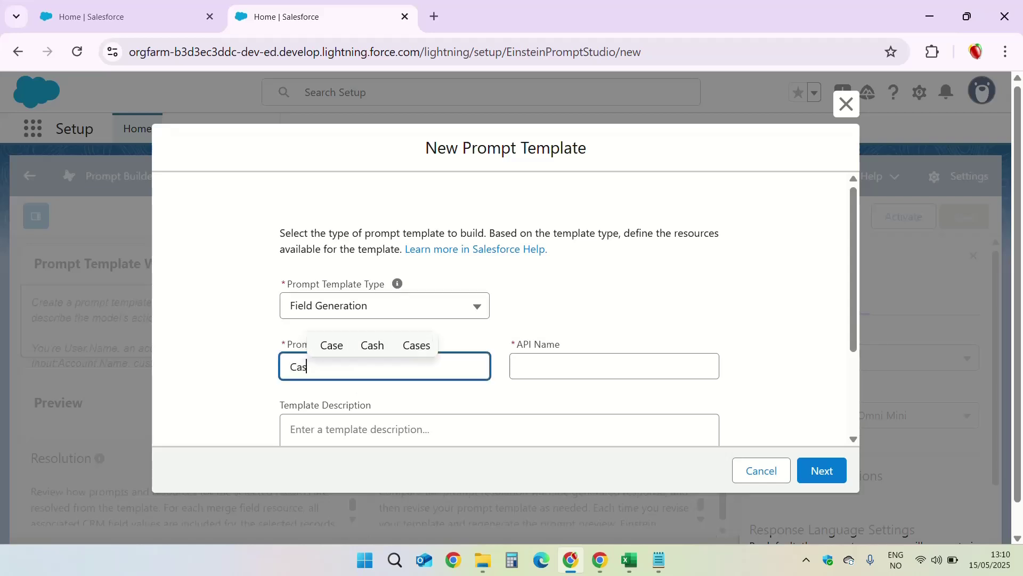
type("e Summa")
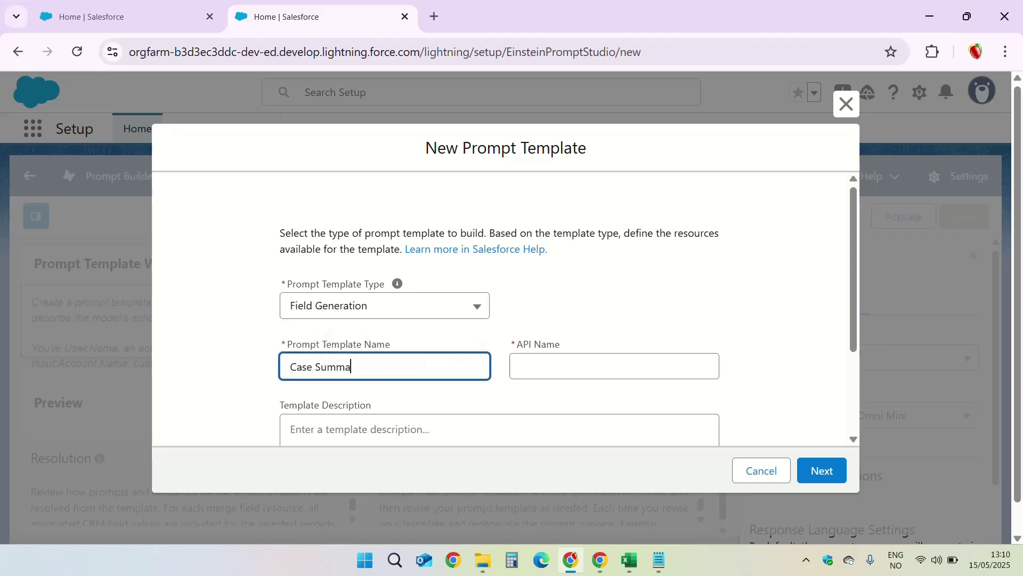
type("ry Template")
left_click(356, 429)
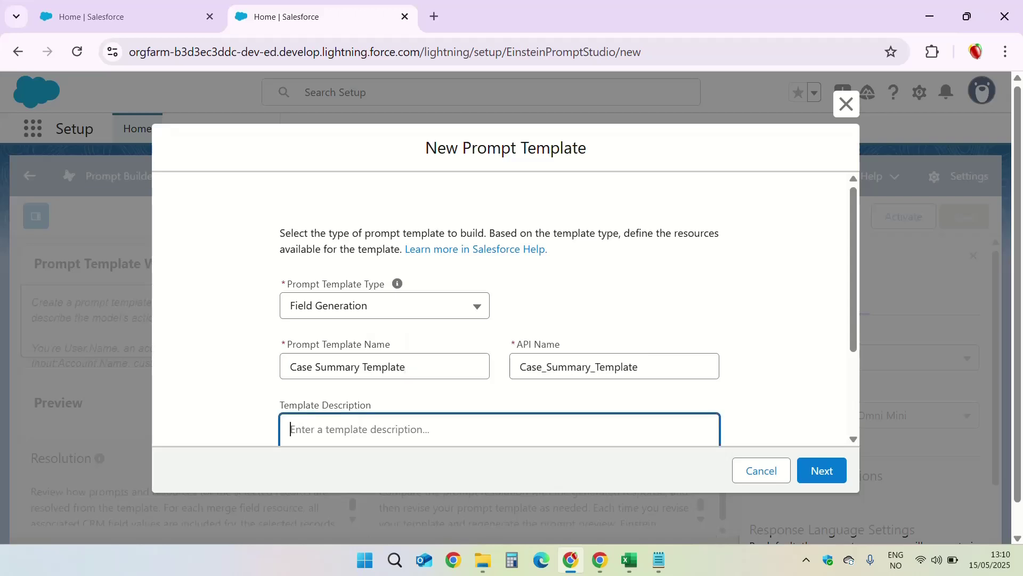
scroll(440, 395, "down", 2)
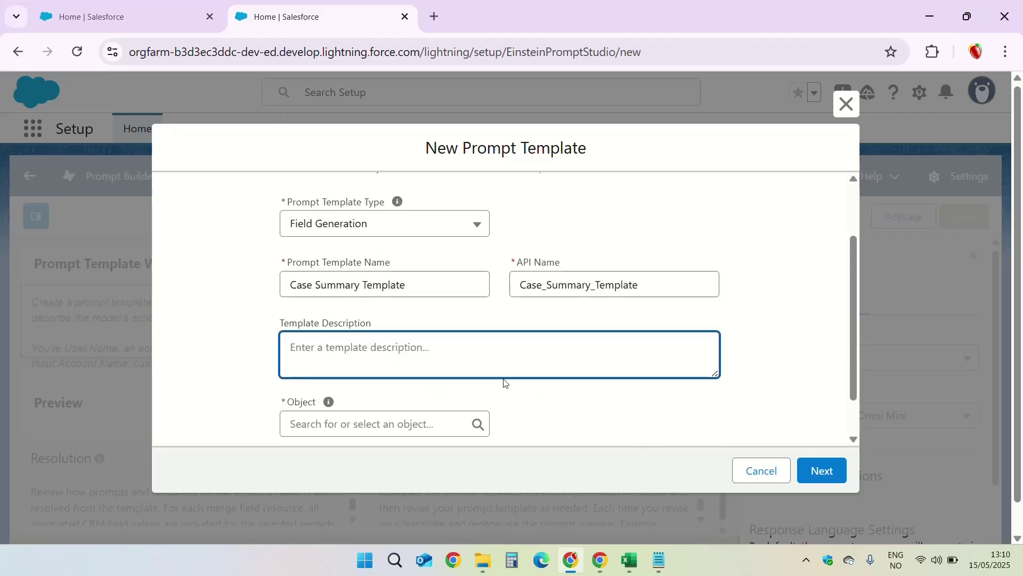
type("This tem")
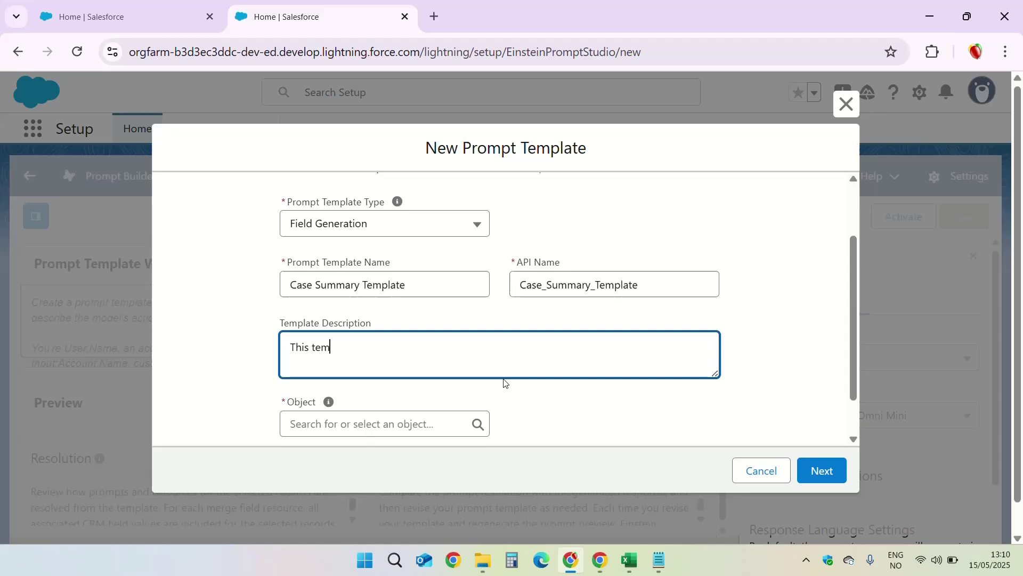
type("plate summarizes the case")
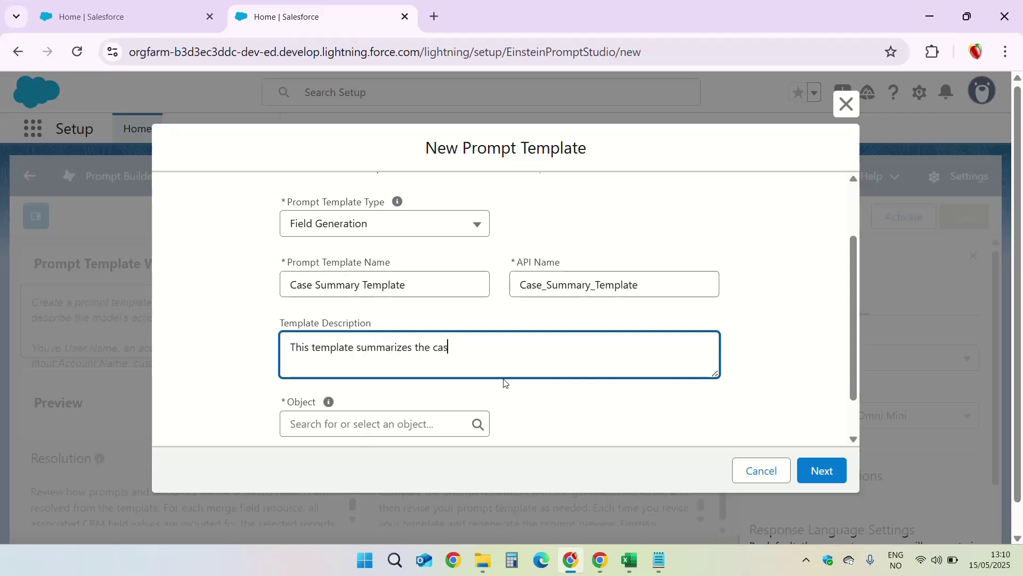
- Set the template's object to Case and its target field to Quick Summary
left_click(401, 424)
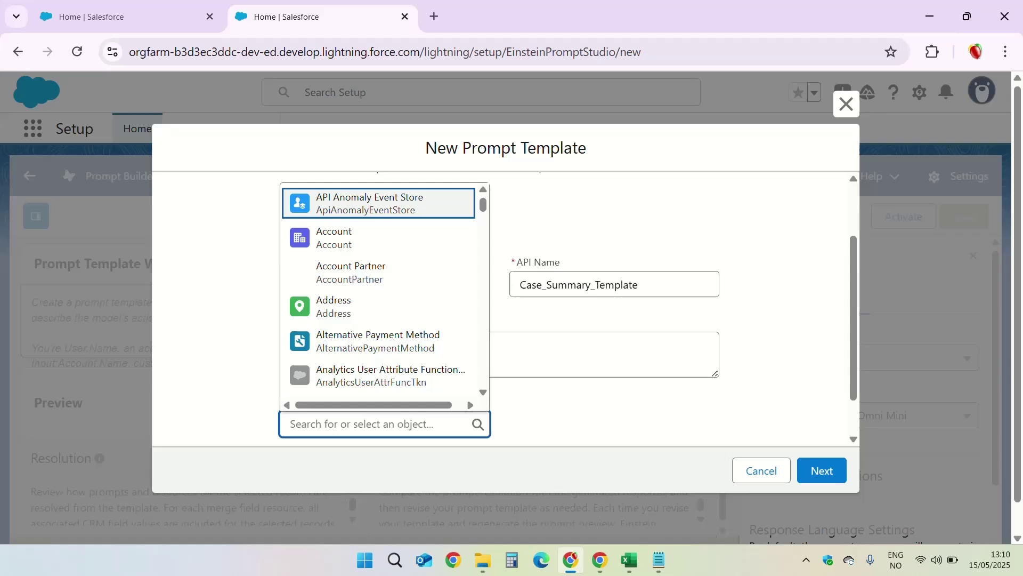
type("case")
left_click(358, 317)
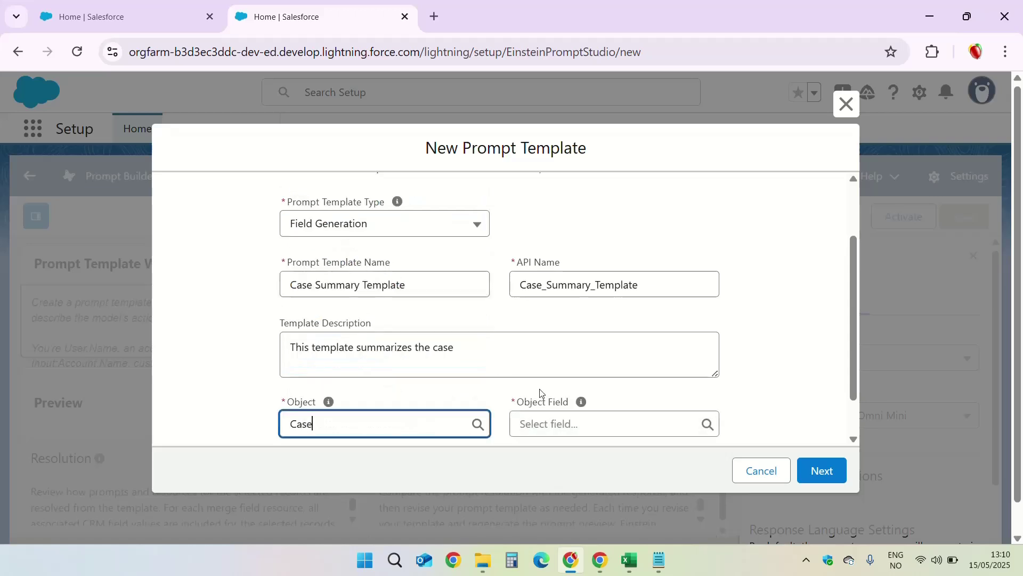
left_click(556, 417)
type("Qui")
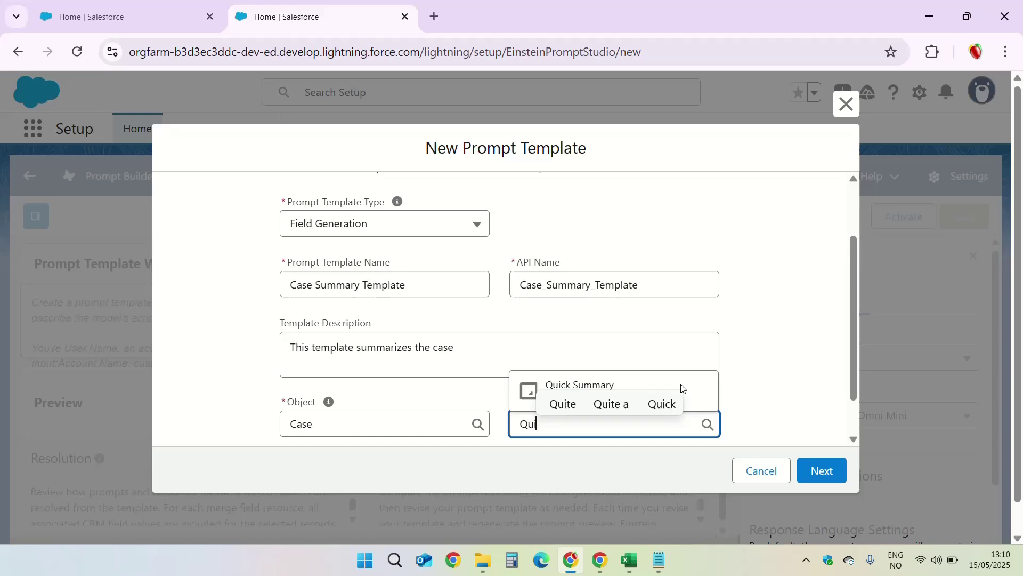
left_click(579, 384)
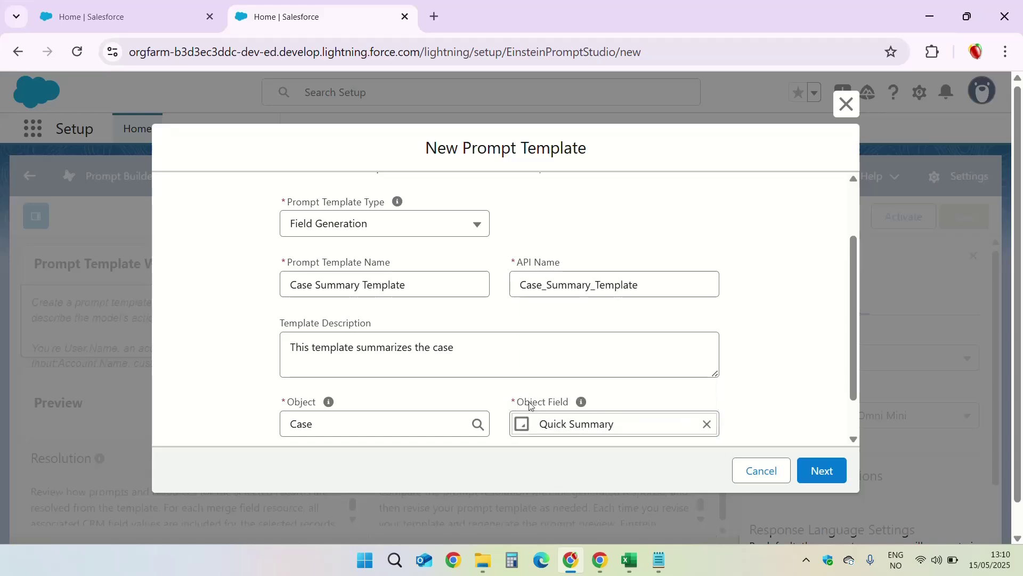
- Continue to the prompt workspace, paste the prepared summarise prompt, and place the cursor after 'Contact name:'
left_click(824, 471)
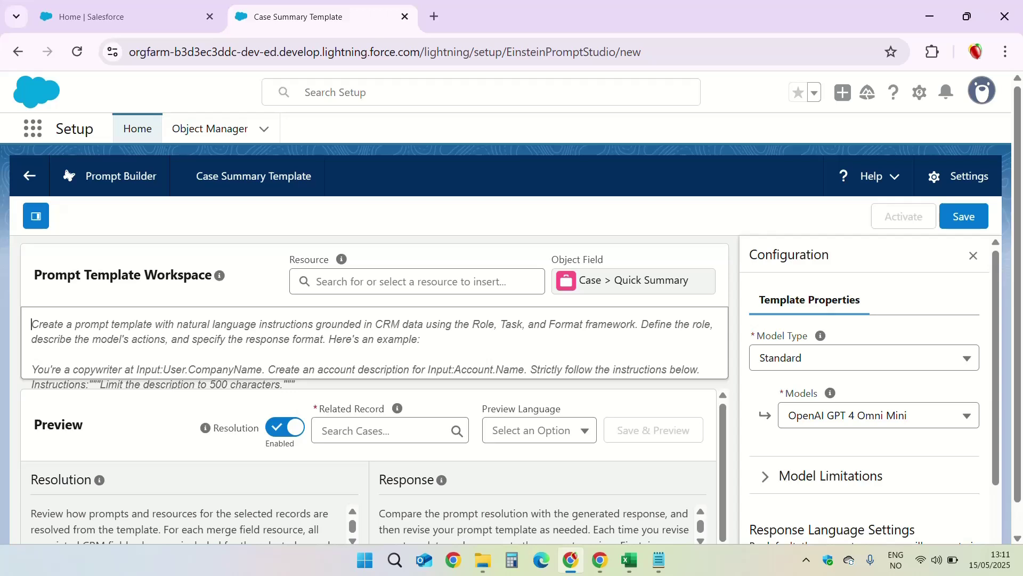
type("Summarize this case in short. Use following data to generate the case summary. Contact name: Account name: Case number: Case origin: Case priority: Case Subject: Description:")
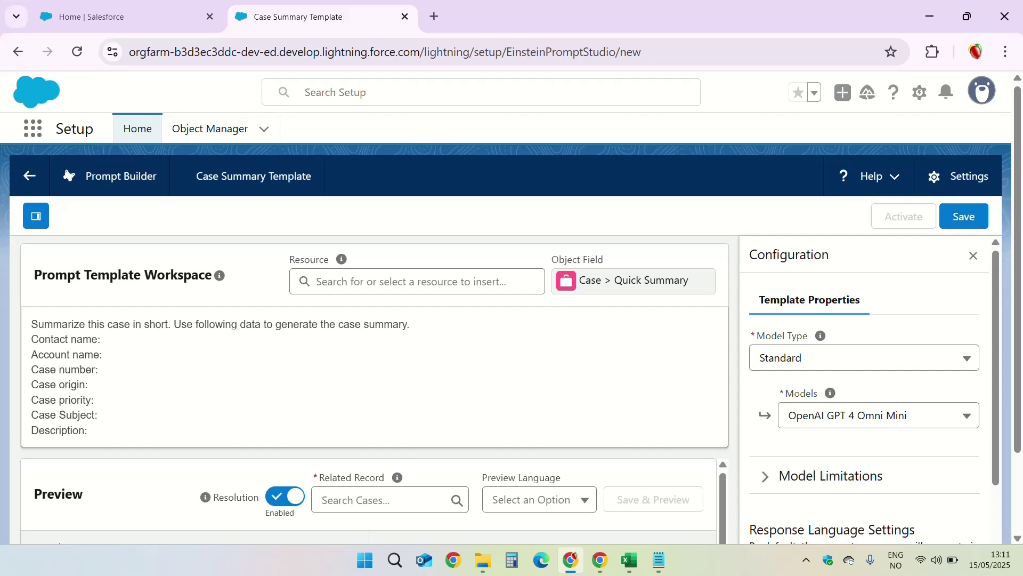
left_click_drag(87, 430, 7, 342)
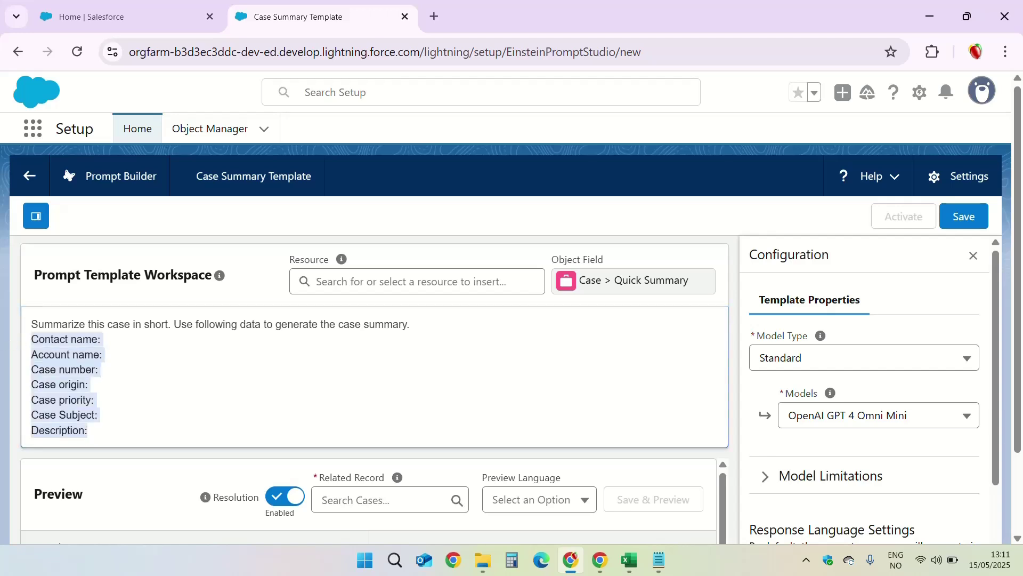
left_click(100, 339)
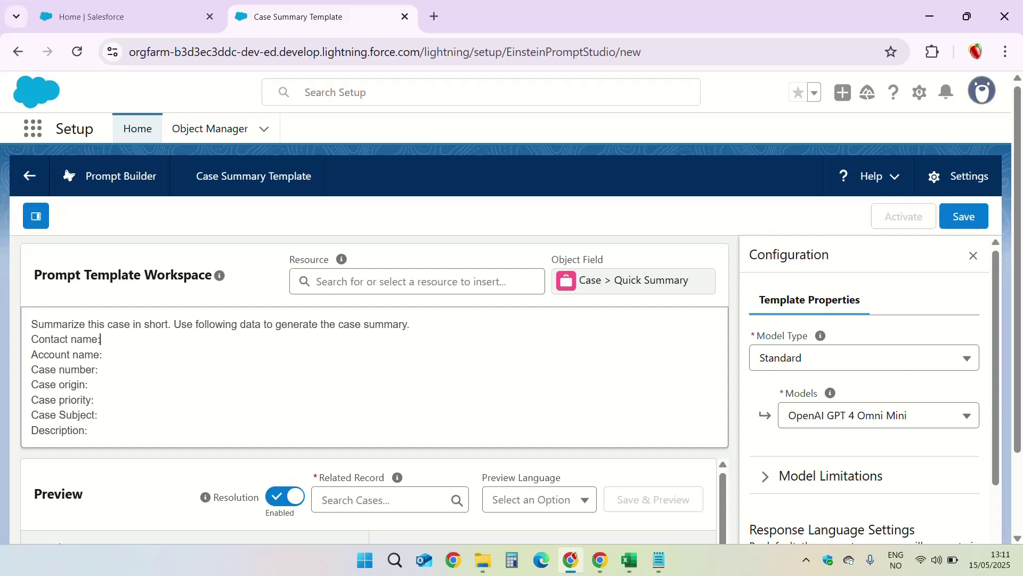
- Insert the Case Contact Name merge field after 'Contact name'
left_click(303, 287)
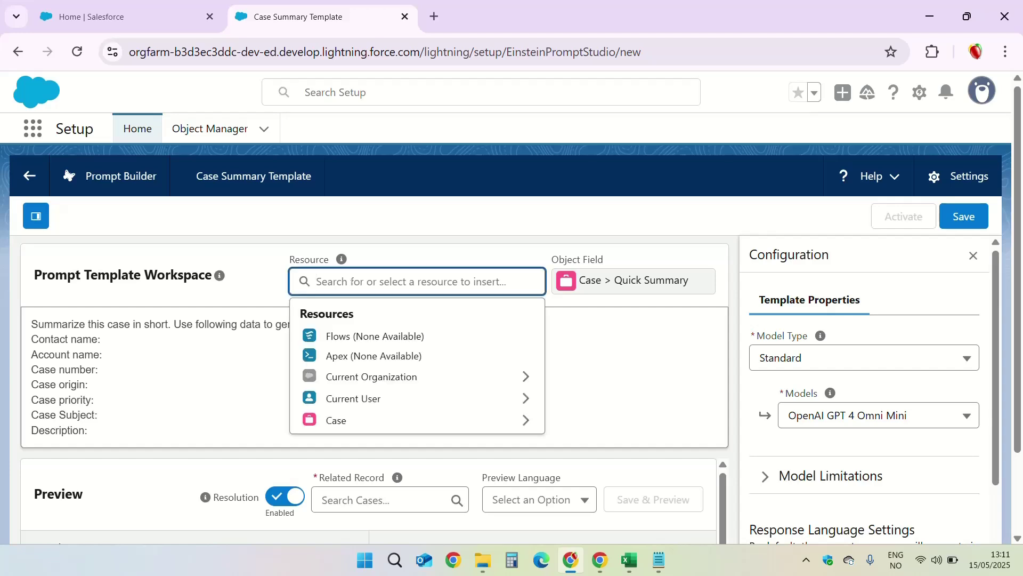
type("Case")
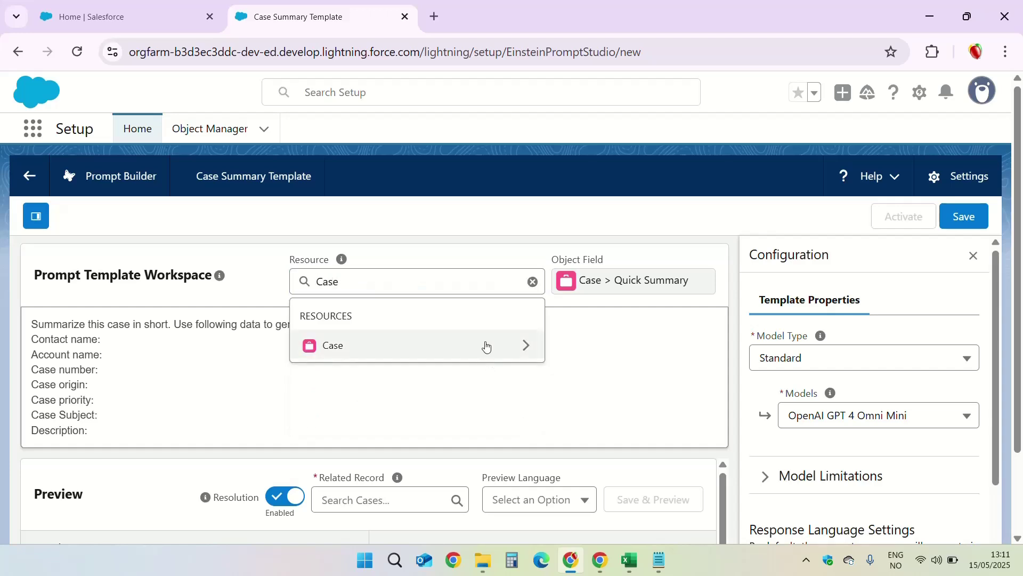
left_click(485, 344)
type("conta")
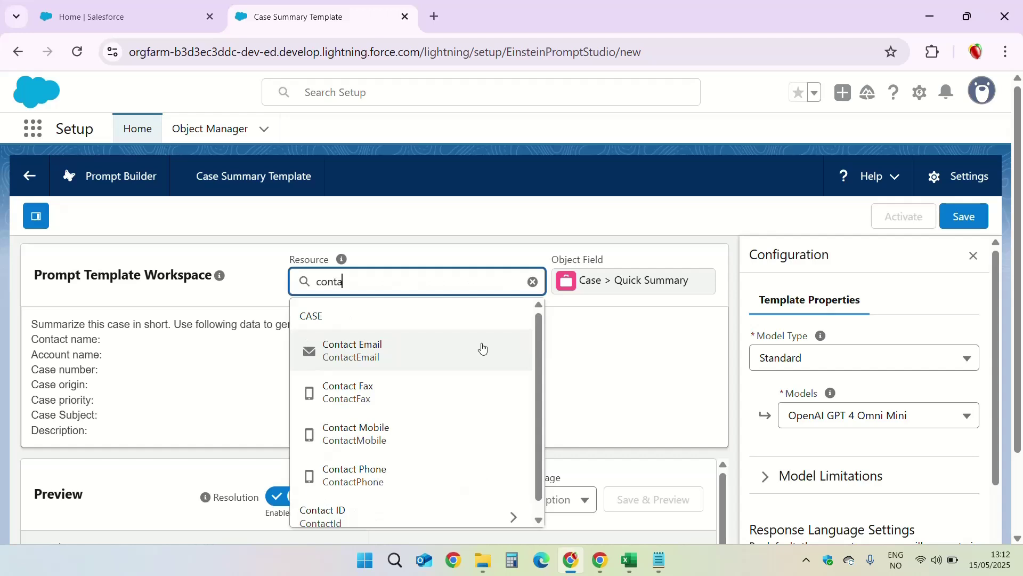
left_click(384, 516)
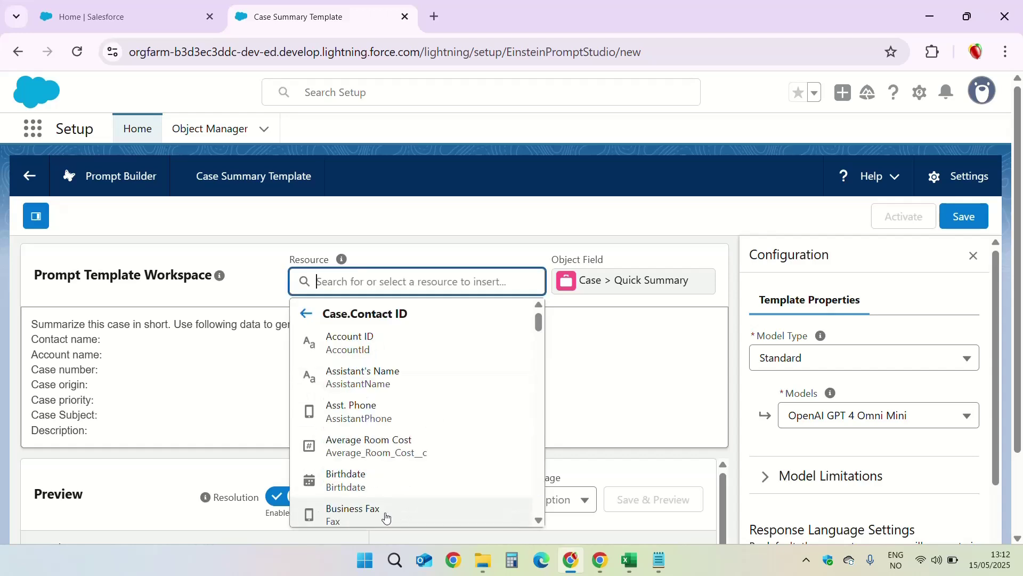
left_click(384, 511)
- Insert the Case Account Name merge field after 'Account name'
left_click(102, 355)
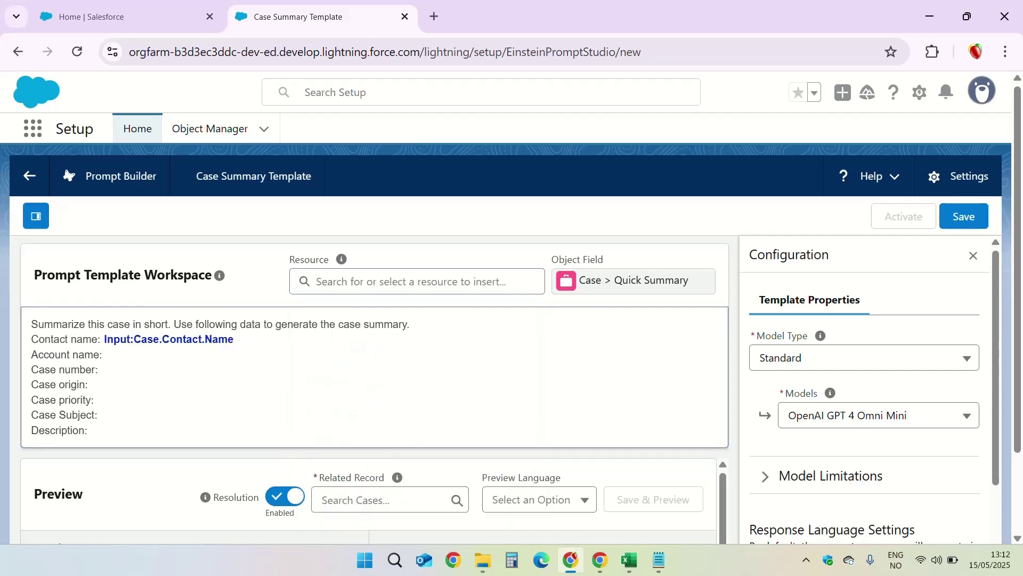
left_click(383, 282)
type("case")
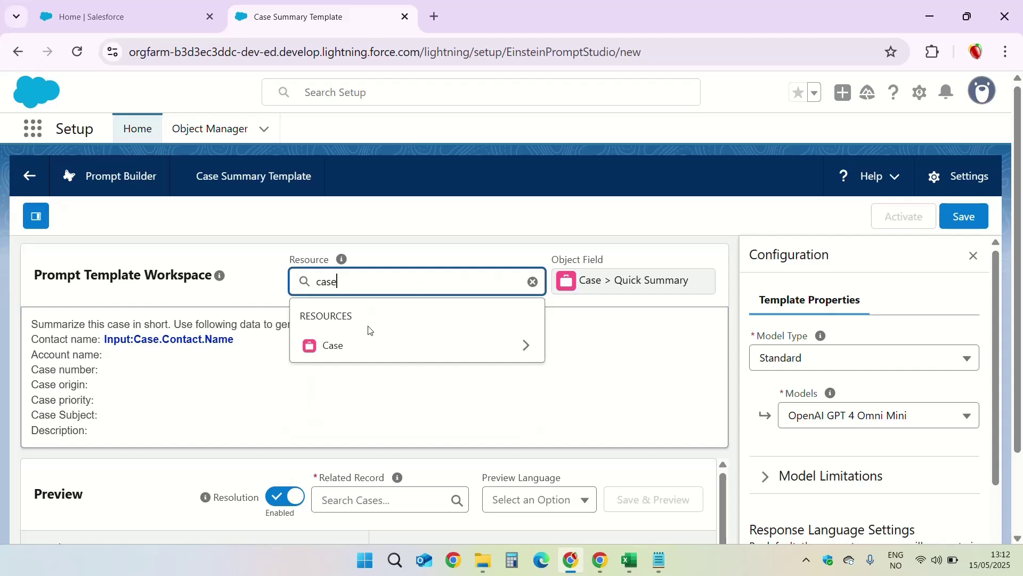
left_click(371, 344)
type("acc")
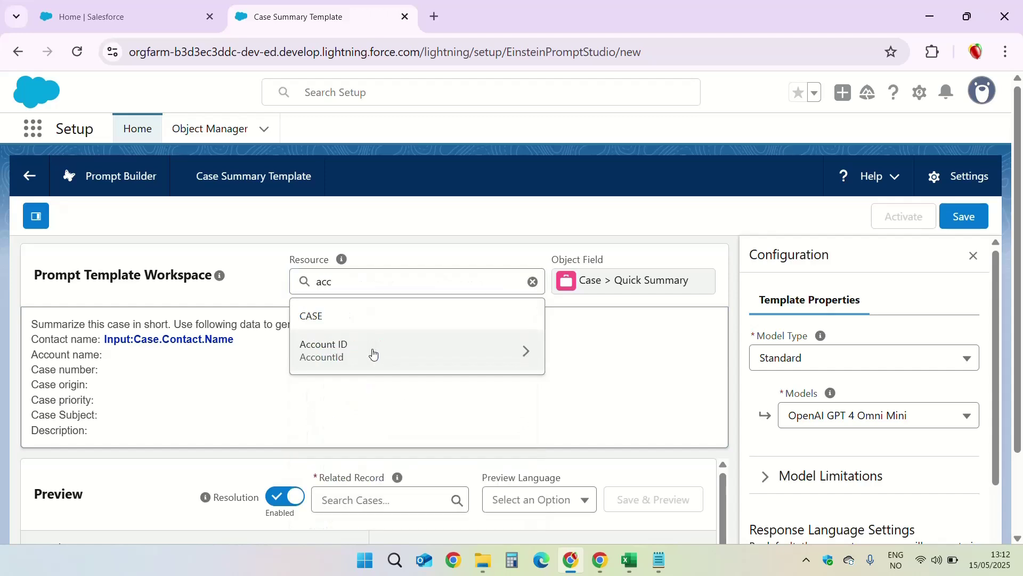
left_click(373, 350)
scroll(384, 437, "down", 2)
left_click(367, 363)
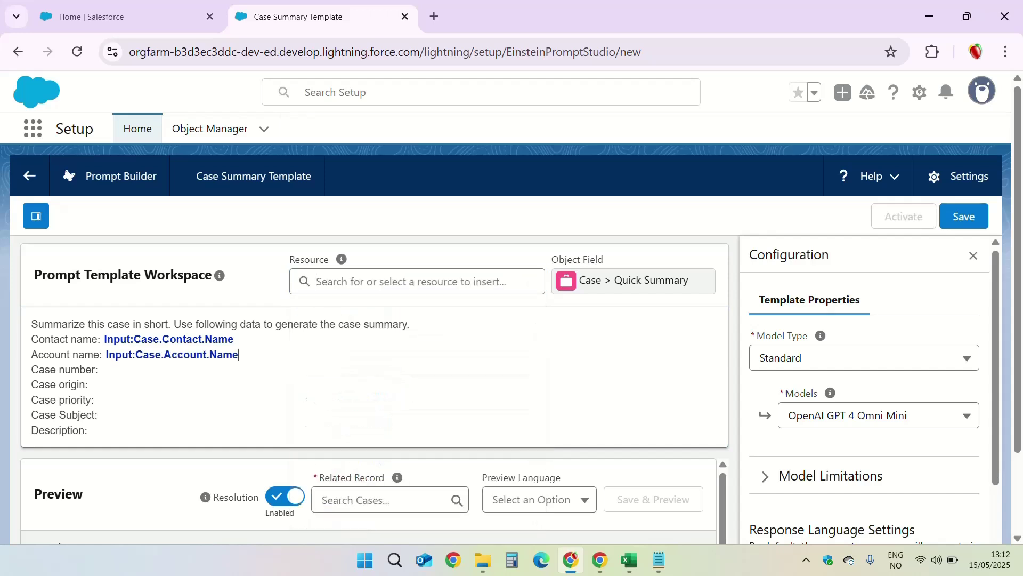
- Insert the Case Number merge field after 'Case number'
left_click(369, 277)
type("Cas")
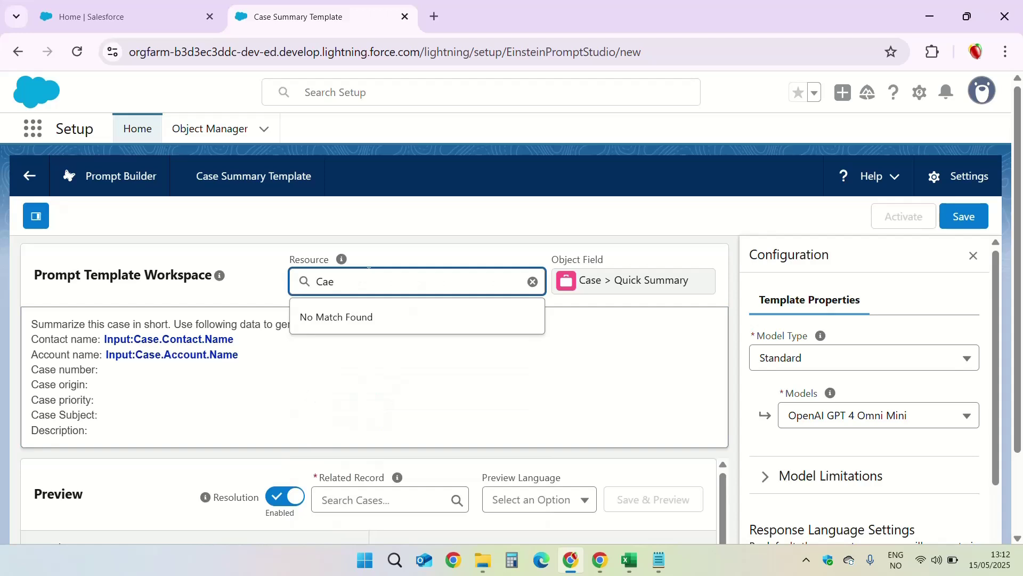
type("e")
left_click(350, 348)
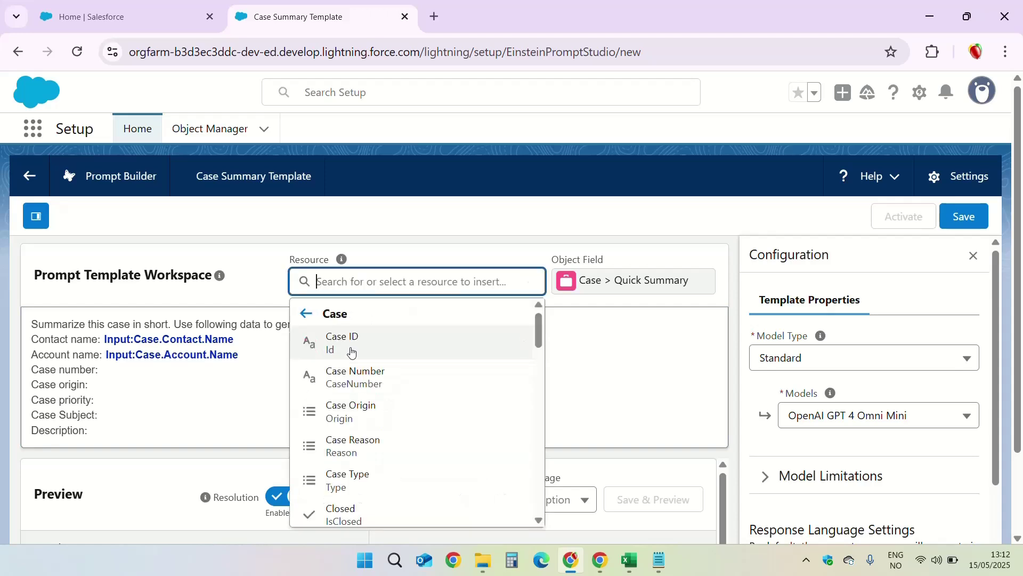
type("number")
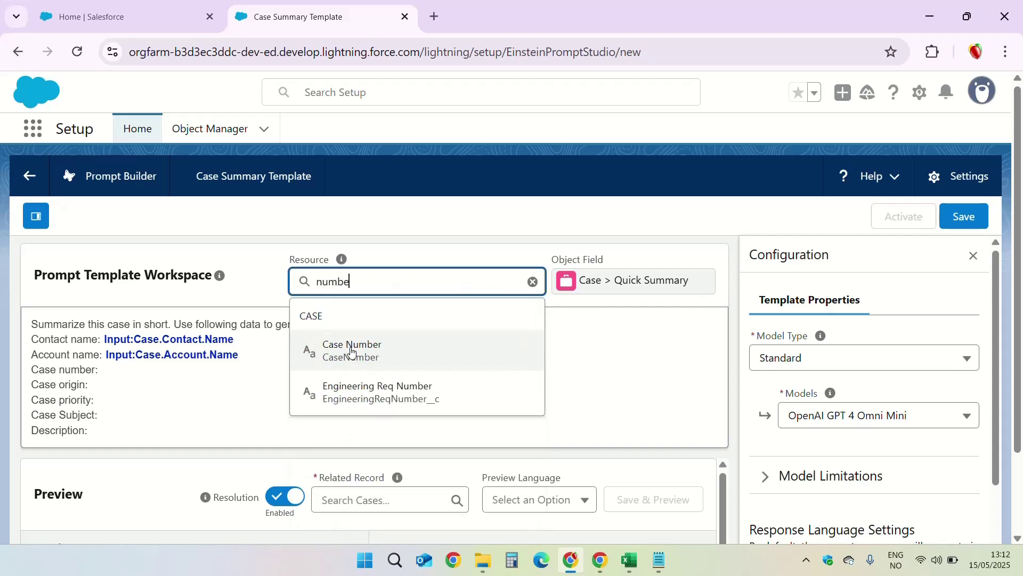
left_click(349, 349)
- Insert the Case Origin and Case Description merge fields after their labels
left_click(89, 384)
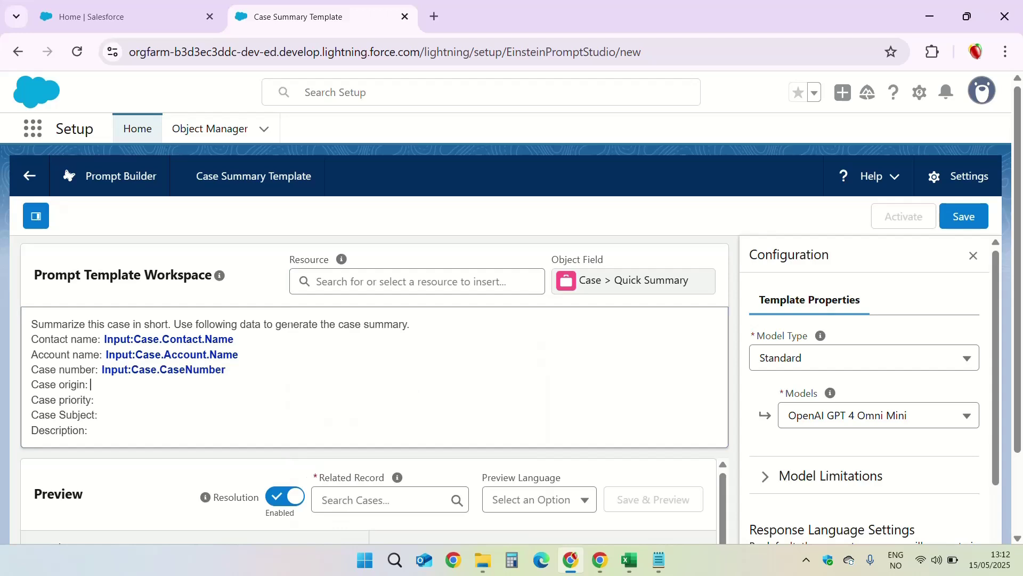
left_click(416, 281)
type("ori")
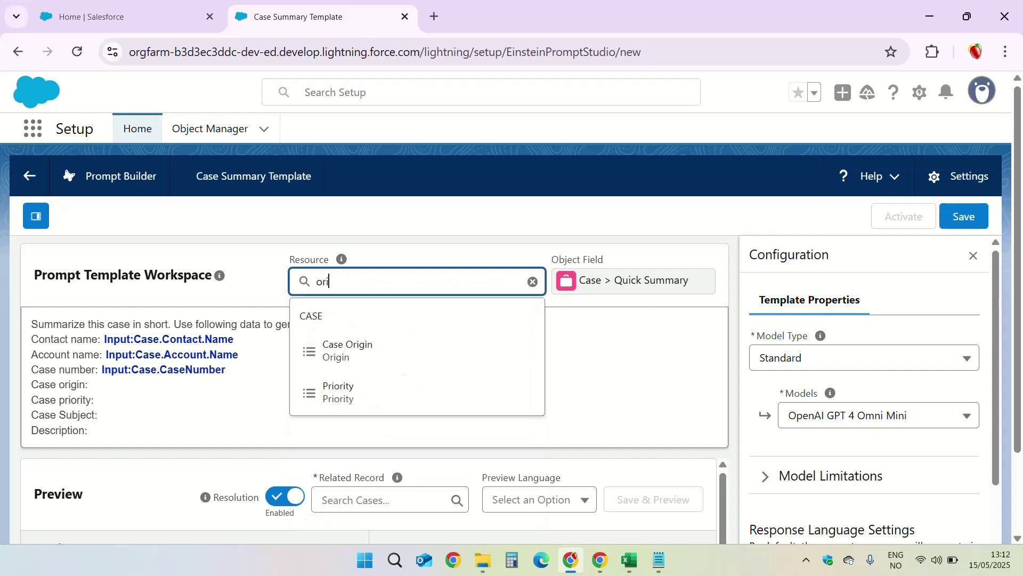
type("g")
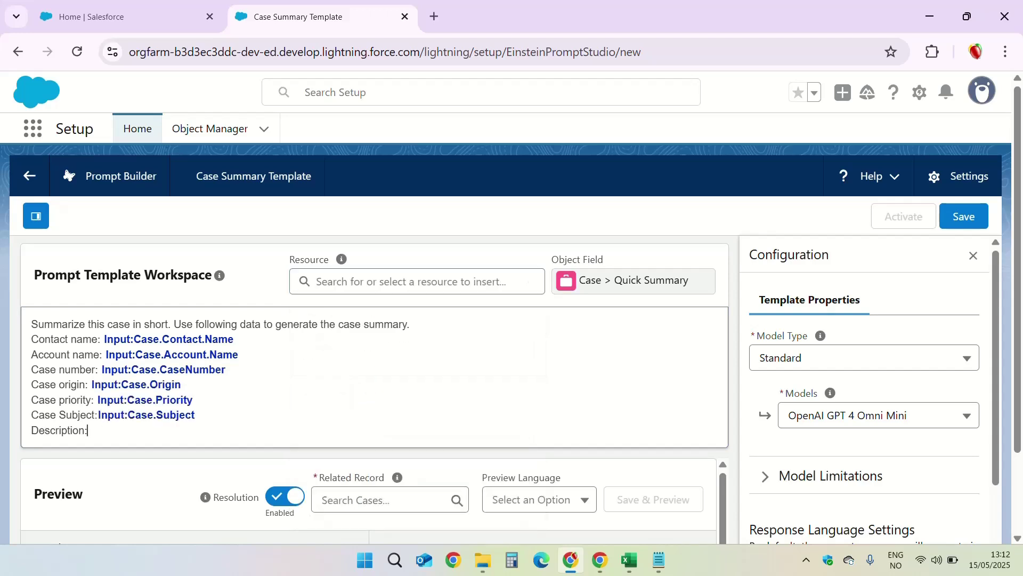
left_click(416, 281)
type("case")
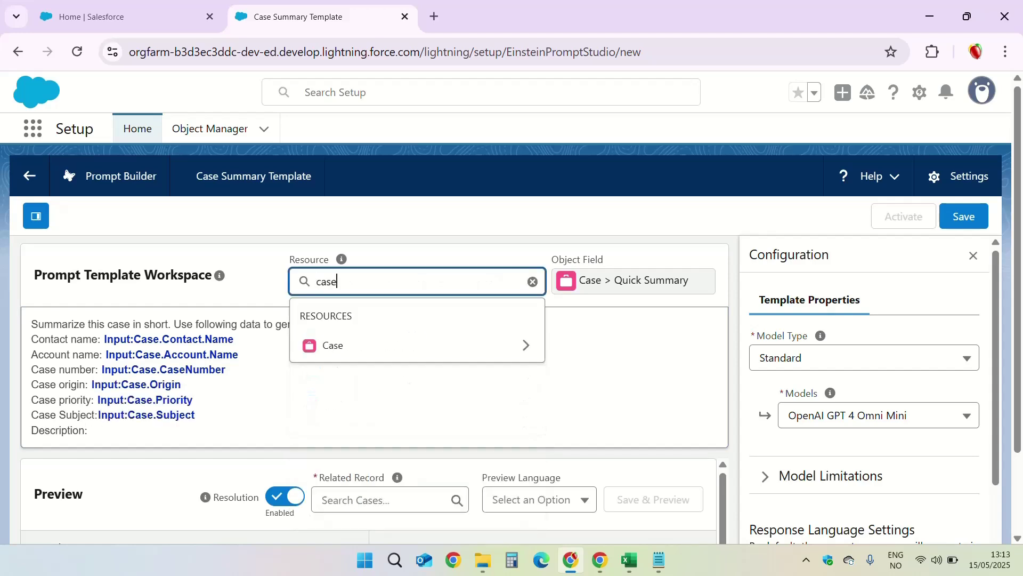
left_click(381, 346)
type("des")
left_click(384, 357)
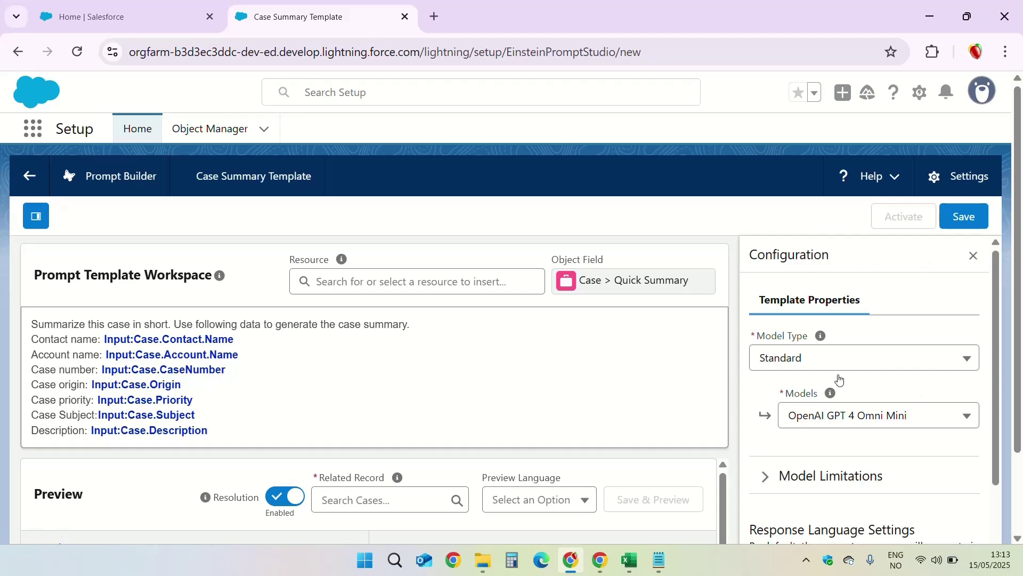
- Keep the Standard model type and choose OpenAI GPT 4 as the model
left_click(907, 364)
left_click(895, 394)
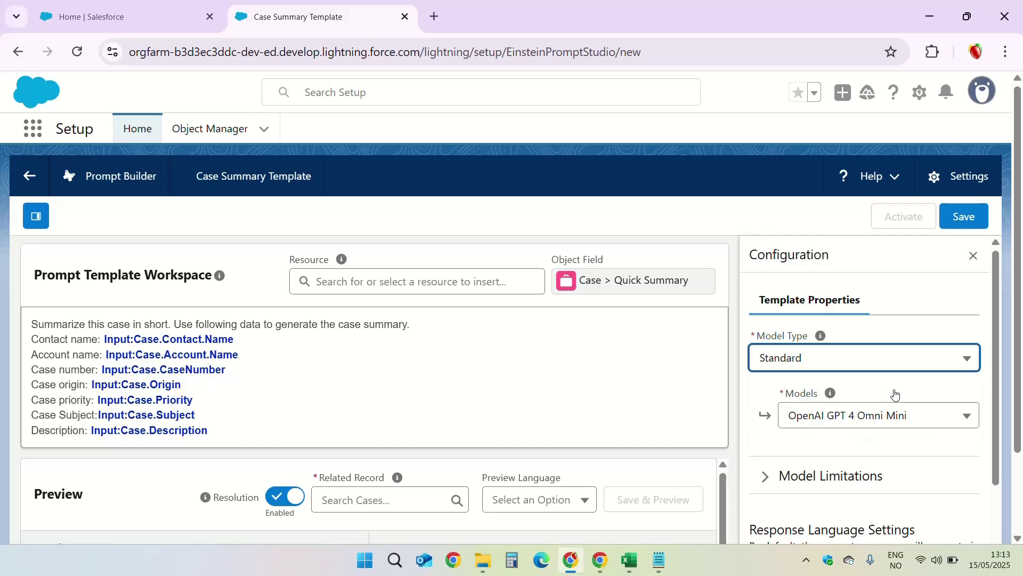
left_click(895, 423)
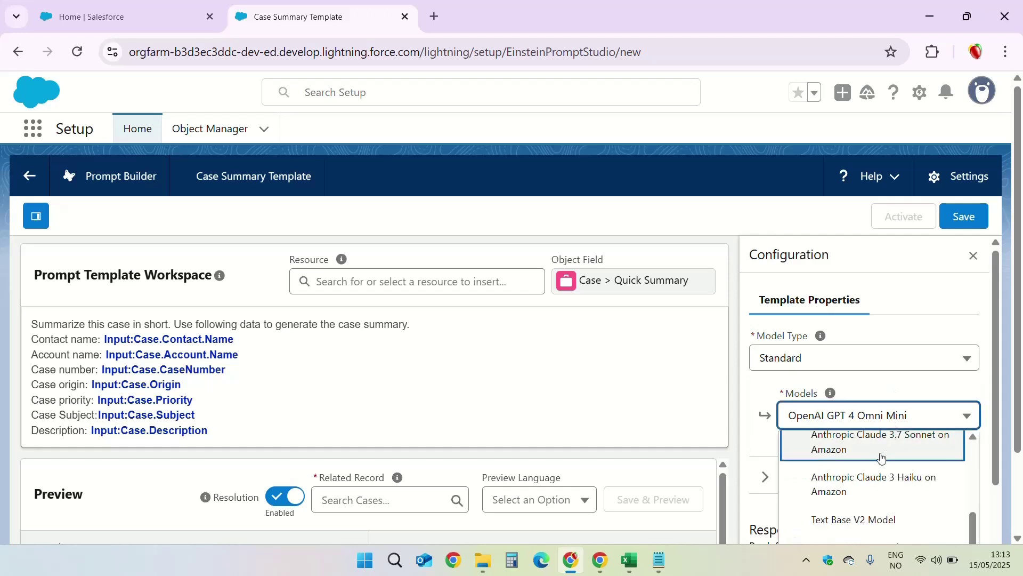
scroll(879, 464, "down", 2)
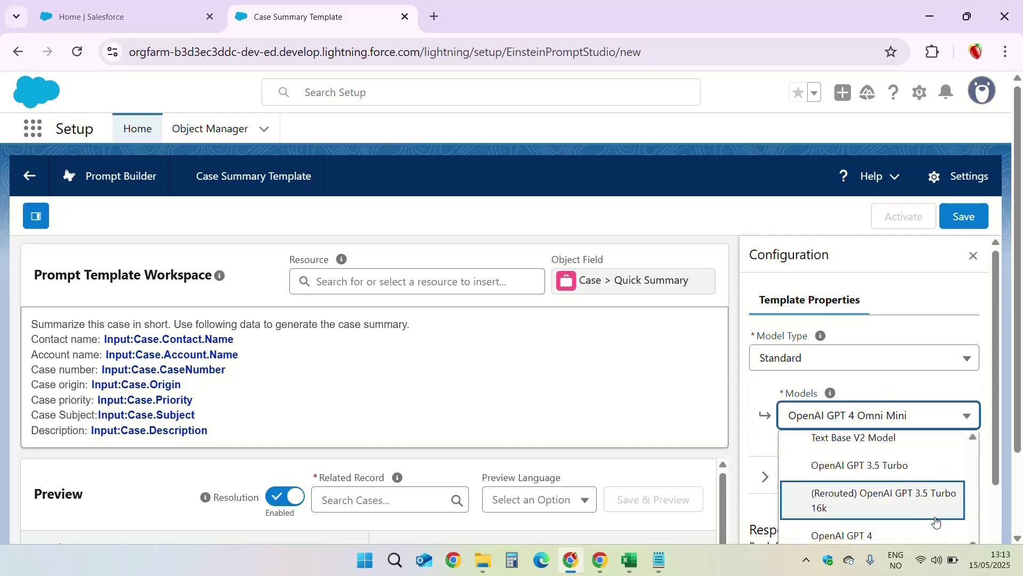
left_click(865, 541)
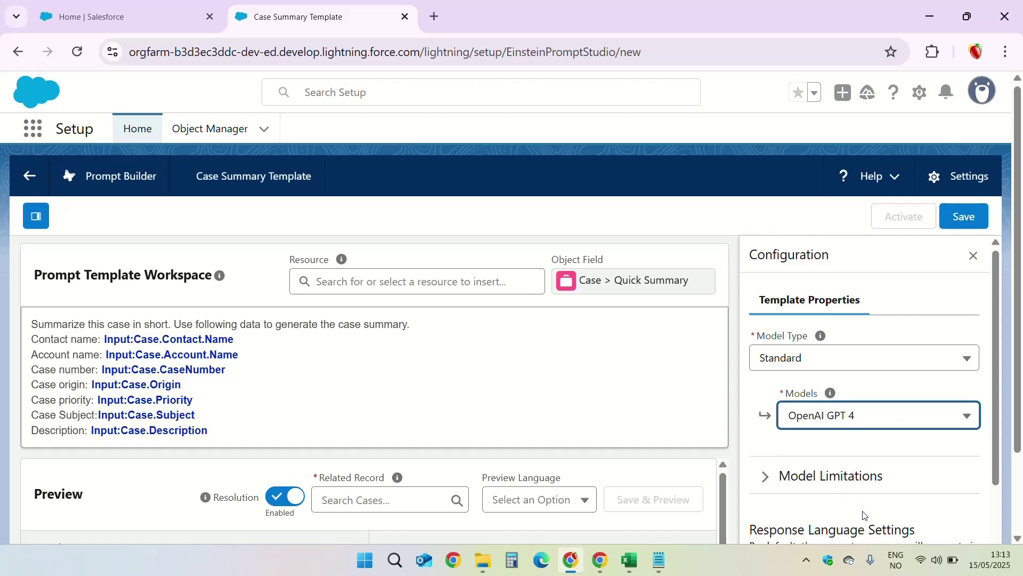
- Save the template and activate Version 1
scroll(863, 512, "down", 2)
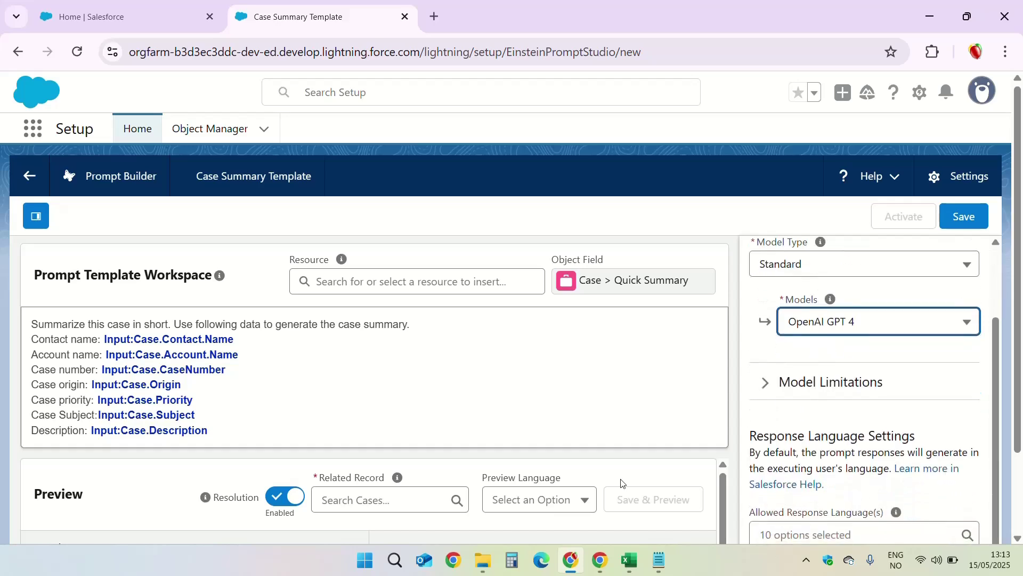
left_click(945, 222)
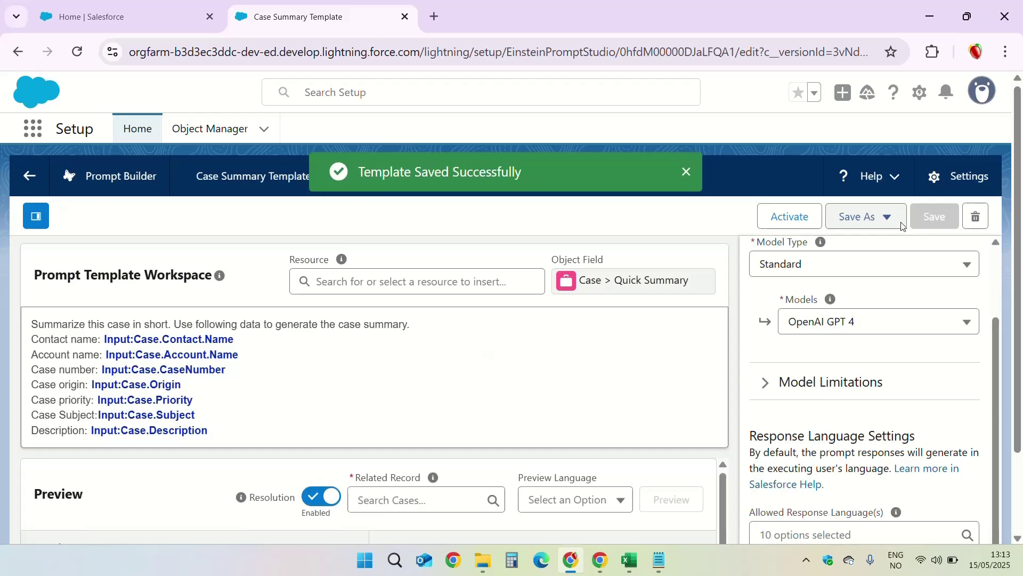
left_click(789, 224)
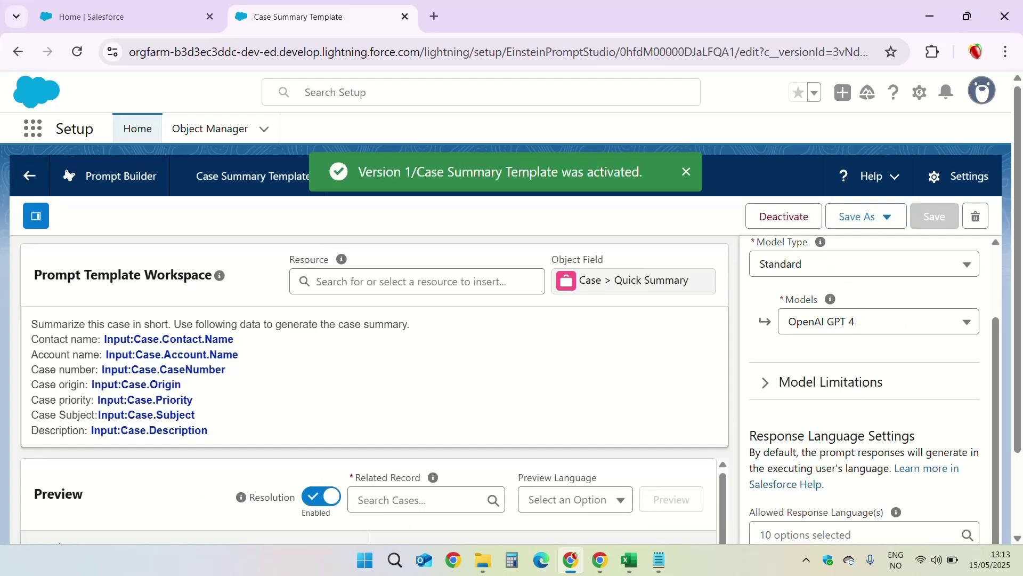
left_click(686, 171)
- Set the preview's related record to case 00001002, copied from the case list
scroll(612, 456, "down", 2)
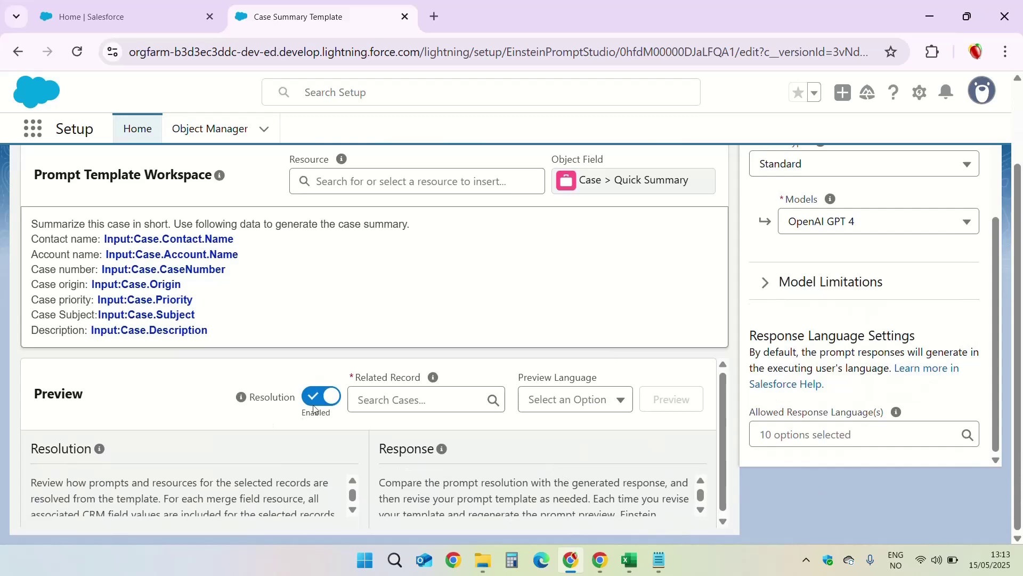
left_click(358, 400)
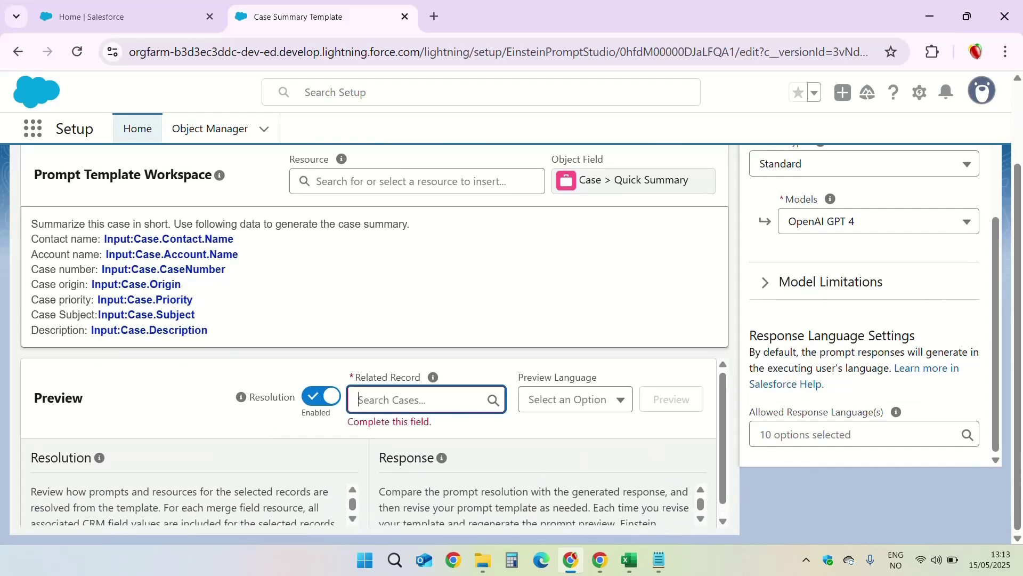
left_click(107, 17)
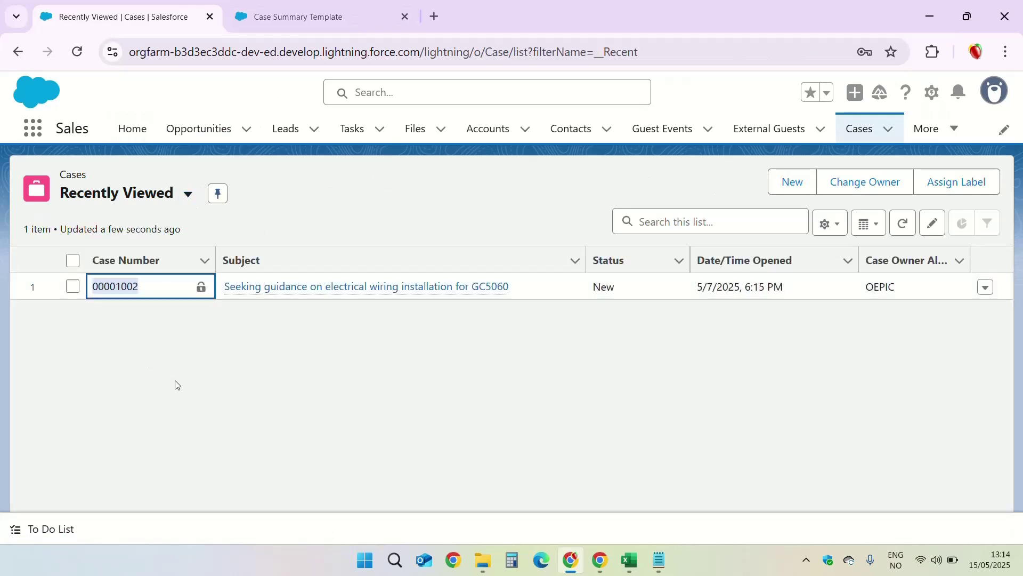
key("ctrl+c")
key("ctrl+Tab")
key("ctrl+v")
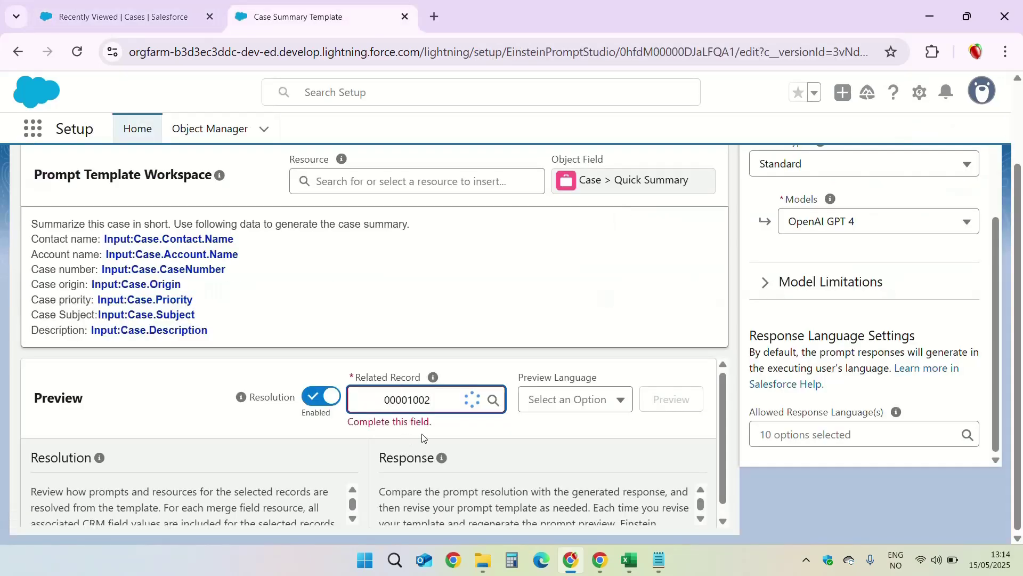
- Choose English as the preview language and generate the preview response
left_click(453, 424)
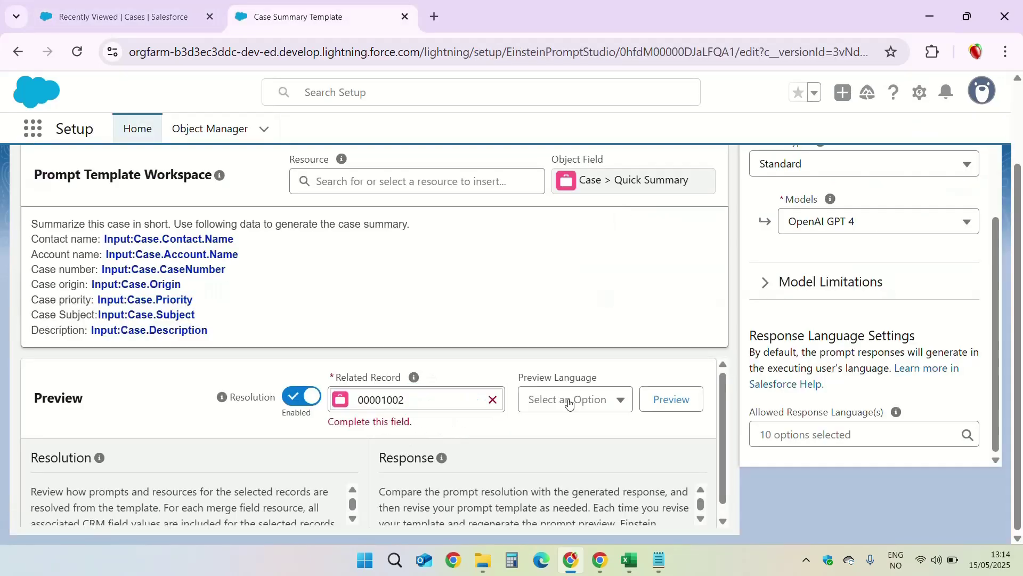
left_click(568, 400)
left_click(571, 457)
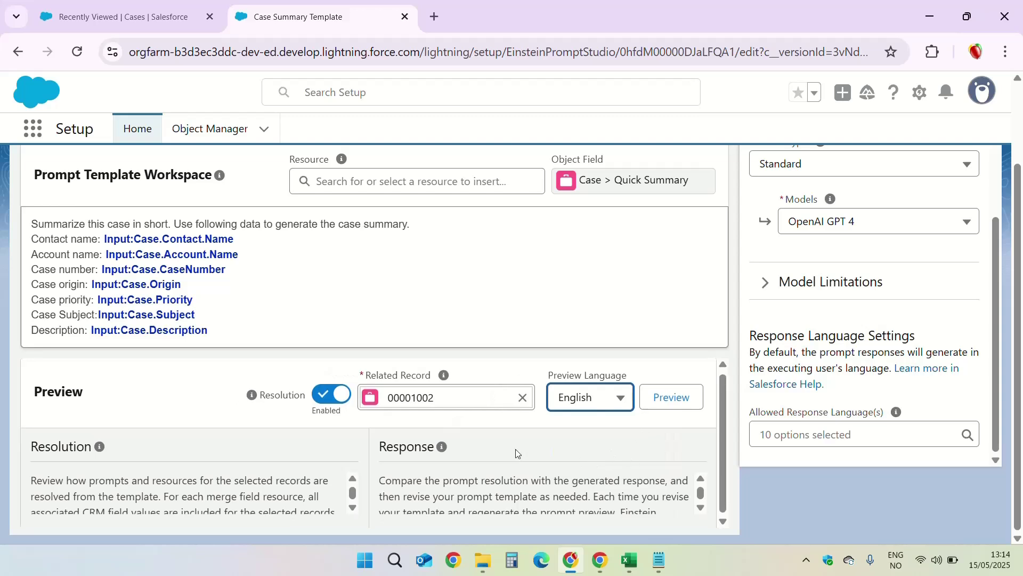
left_click(671, 399)
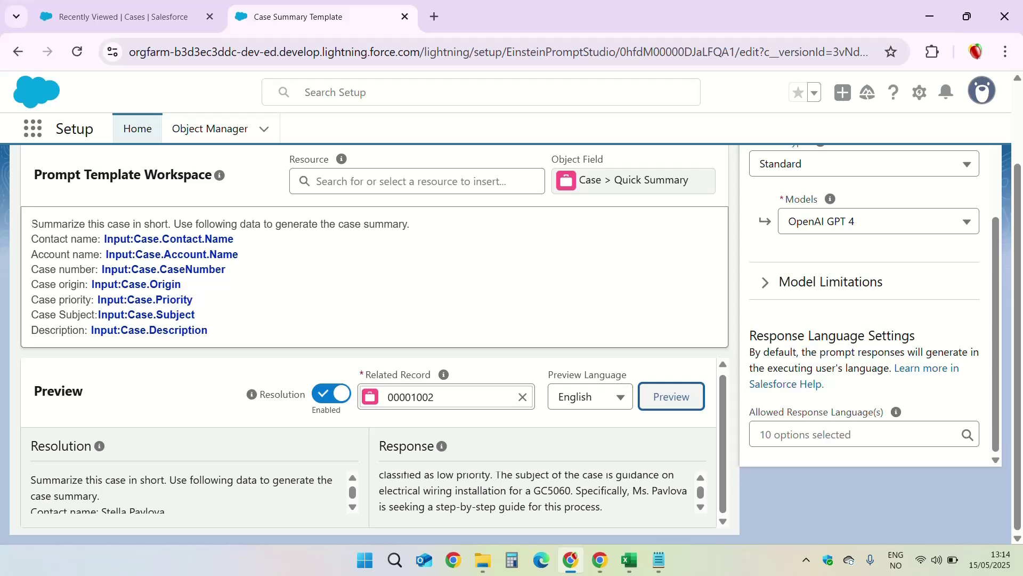
scroll(104, 491, "down", 3)
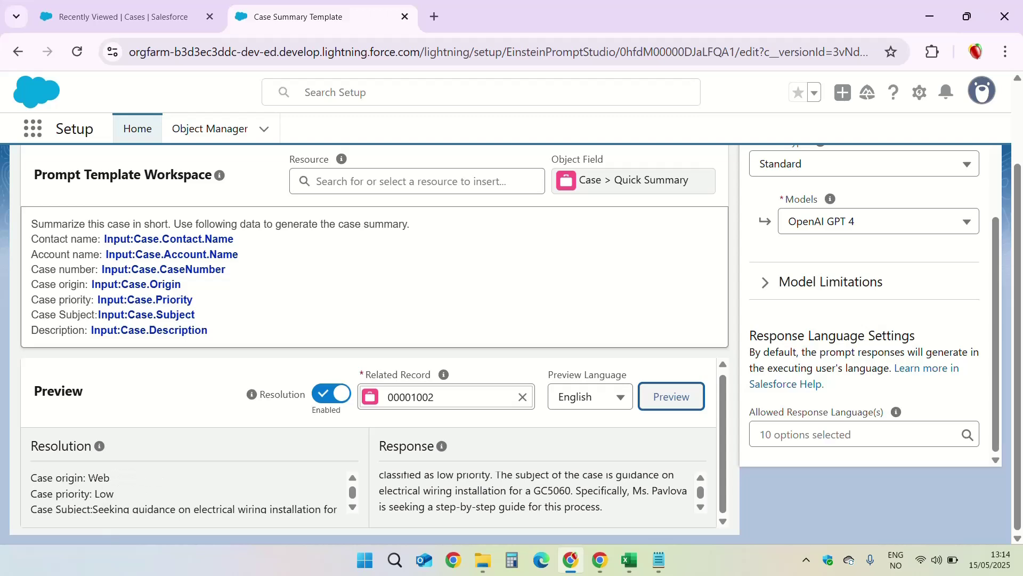
left_click(123, 499)
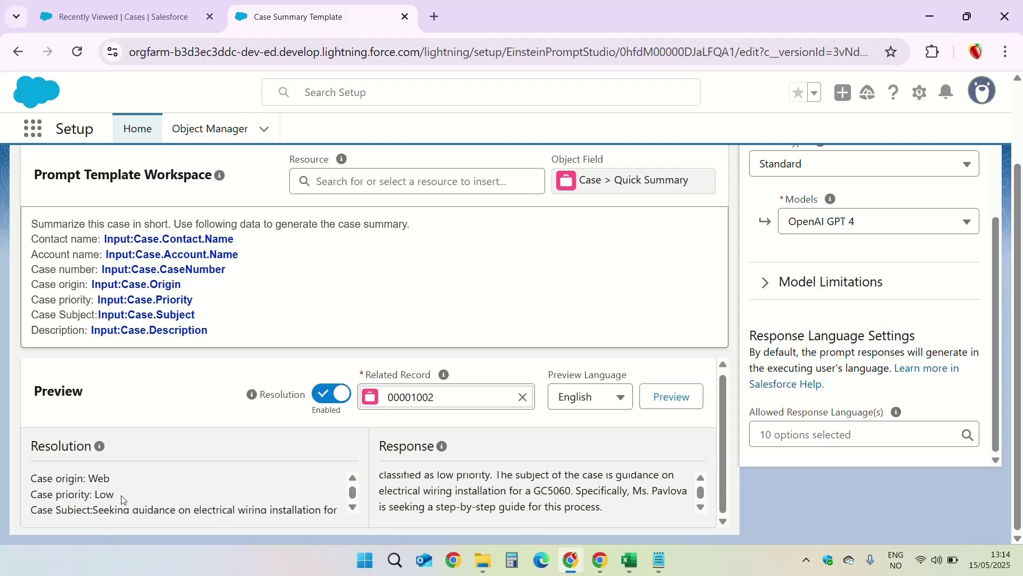
scroll(122, 504, "up", 3)
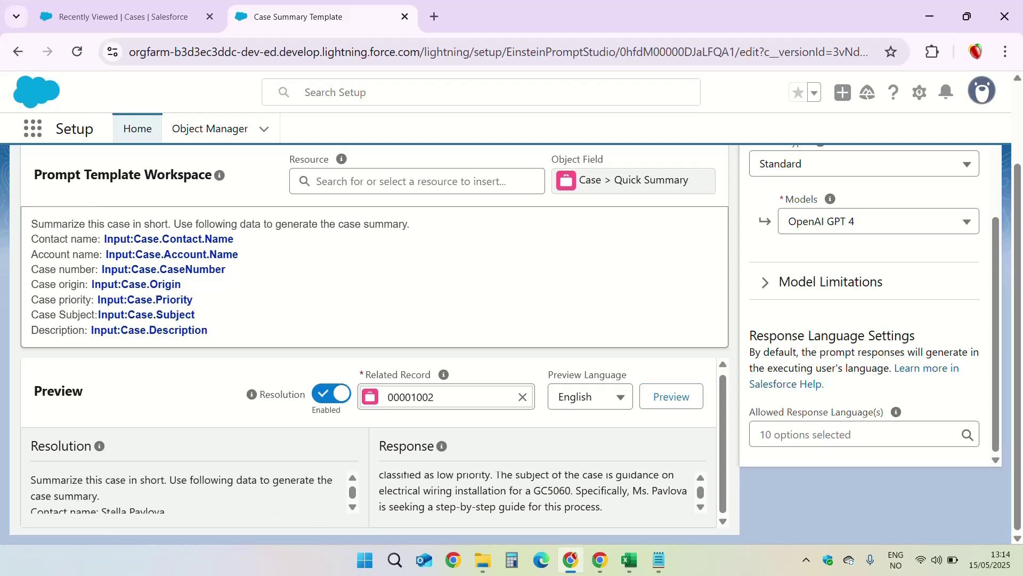
scroll(182, 493, "down", 3)
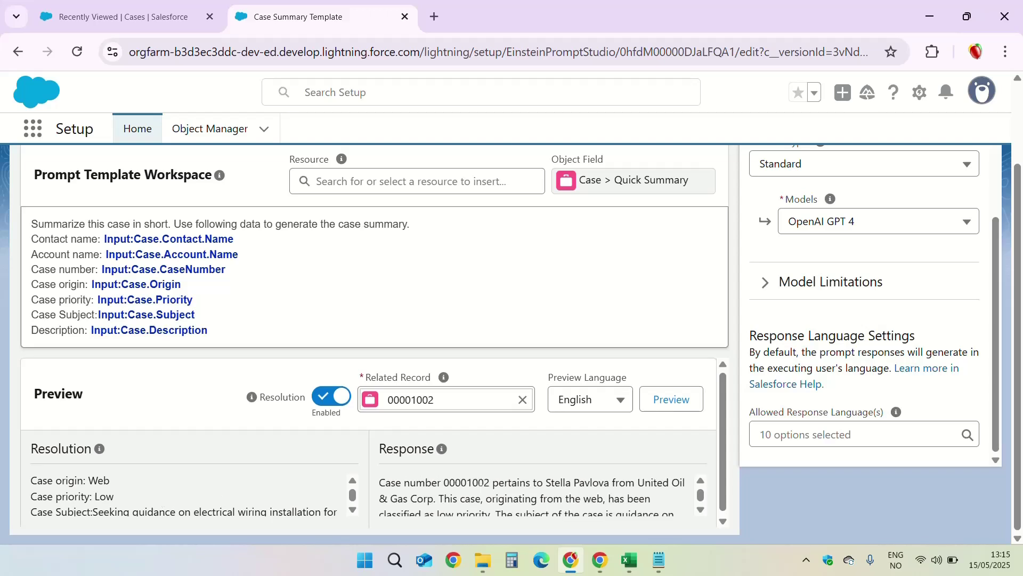
scroll(517, 483, "up", 2)
scroll(583, 508, "down", 2)
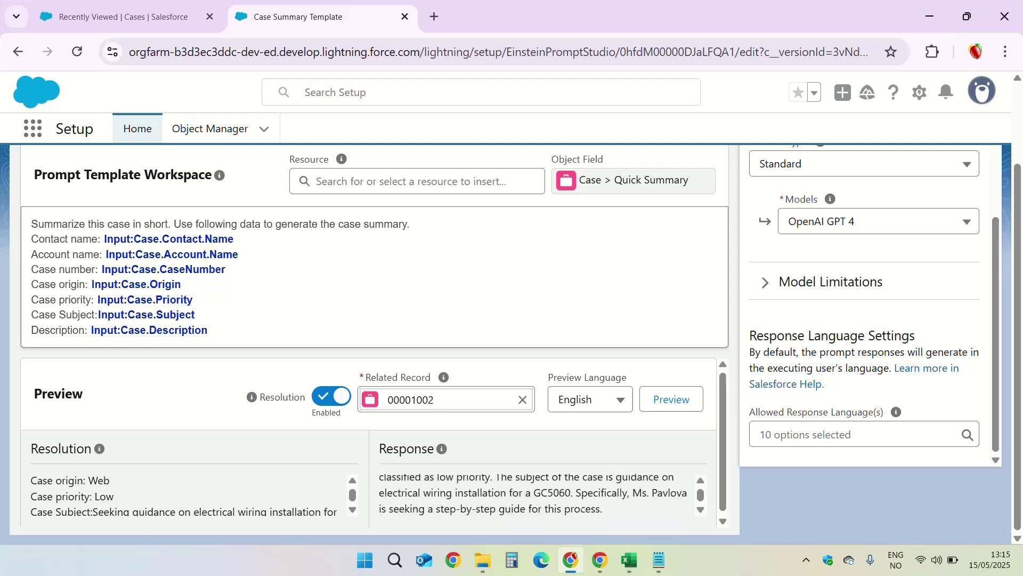
scroll(583, 506, "down", 1)
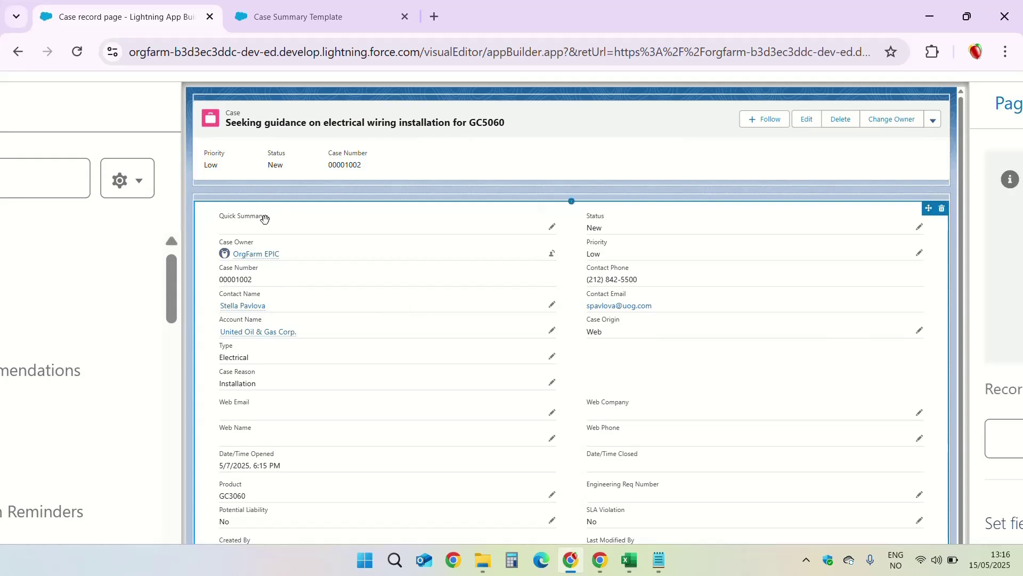
- Upgrade the Record Detail component to Dynamic Forms using Case Layout as the source
scroll(845, 269, "right", 5)
scroll(847, 265, "left", 3)
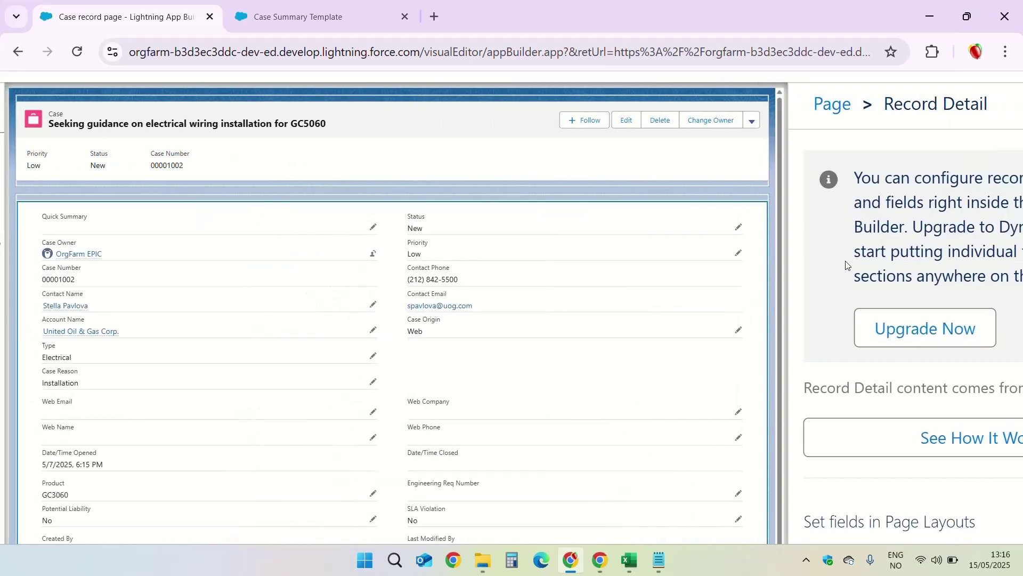
scroll(846, 265, "right", 3)
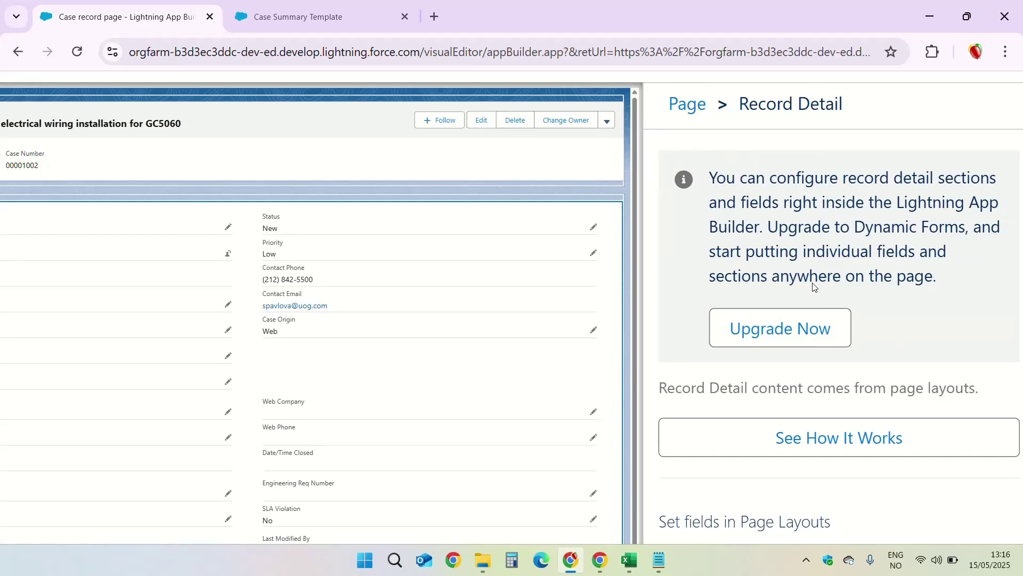
left_click(823, 335)
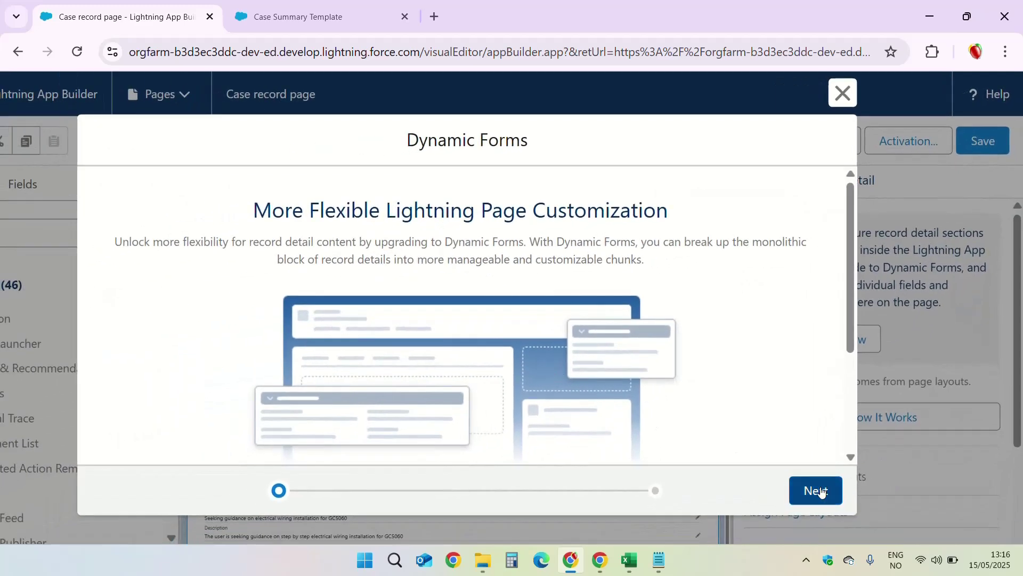
left_click(812, 487)
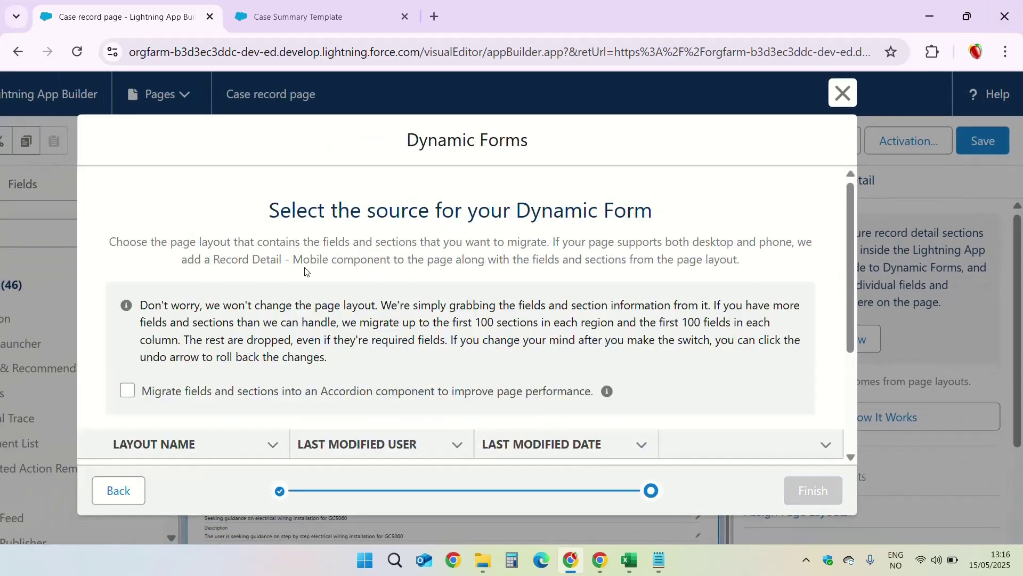
scroll(307, 272, "down", 3)
left_click(92, 310)
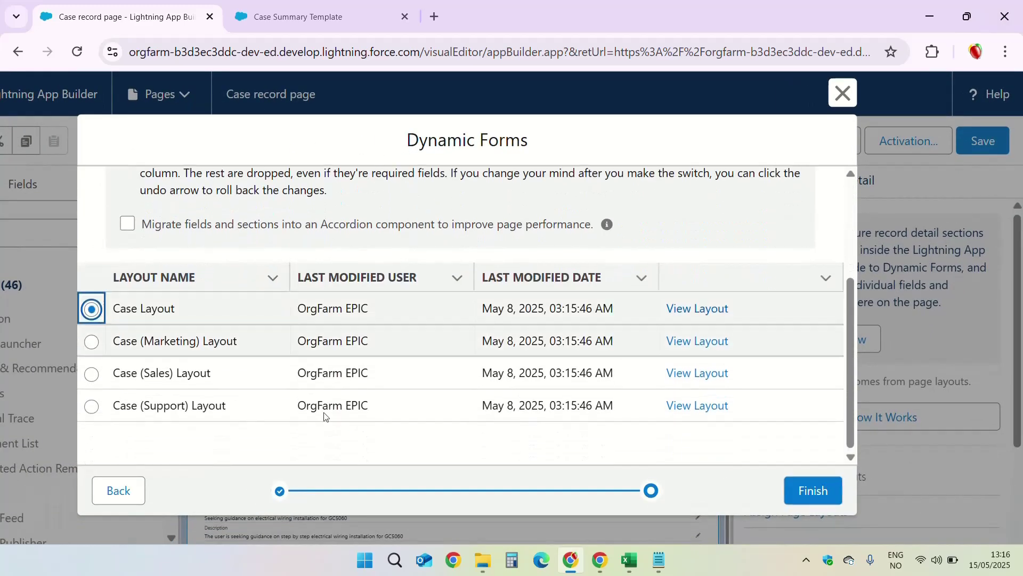
left_click(811, 490)
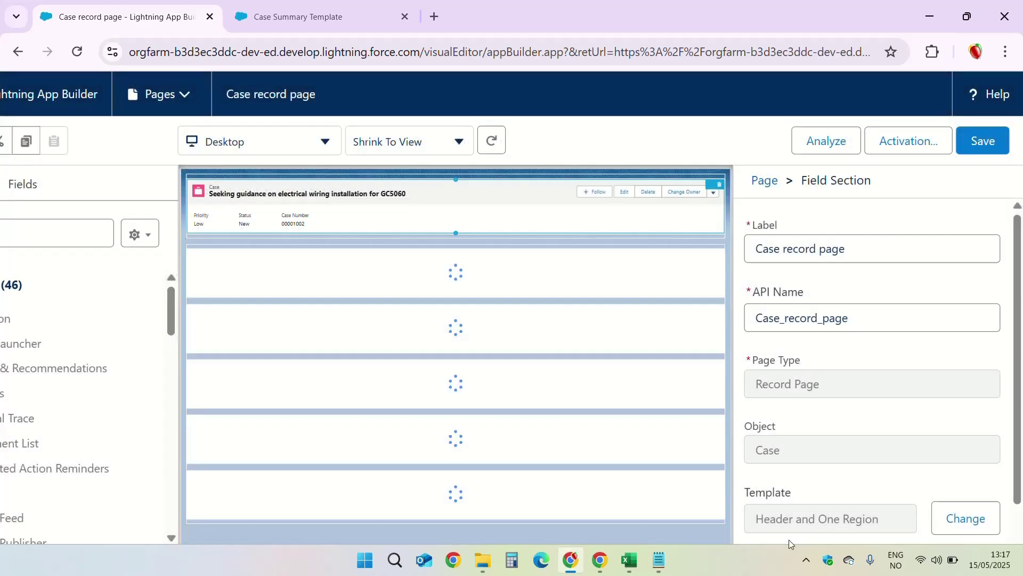
- Browse the new form's sections and fields, ending on the Quick Summary field
scroll(564, 421, "down", 2)
left_click(569, 429)
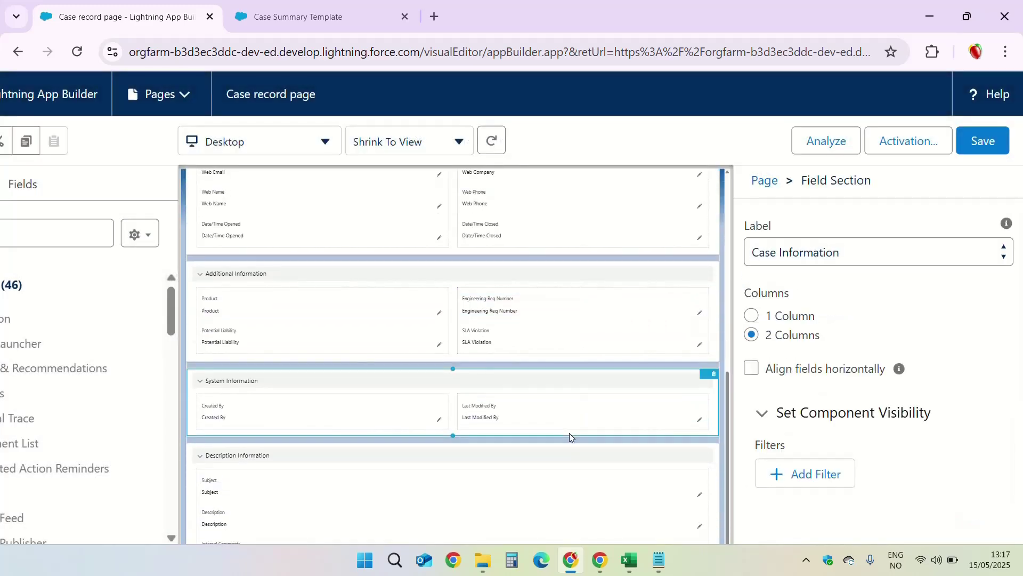
scroll(569, 433, "up", 2)
scroll(569, 432, "up", 3)
left_click(535, 331)
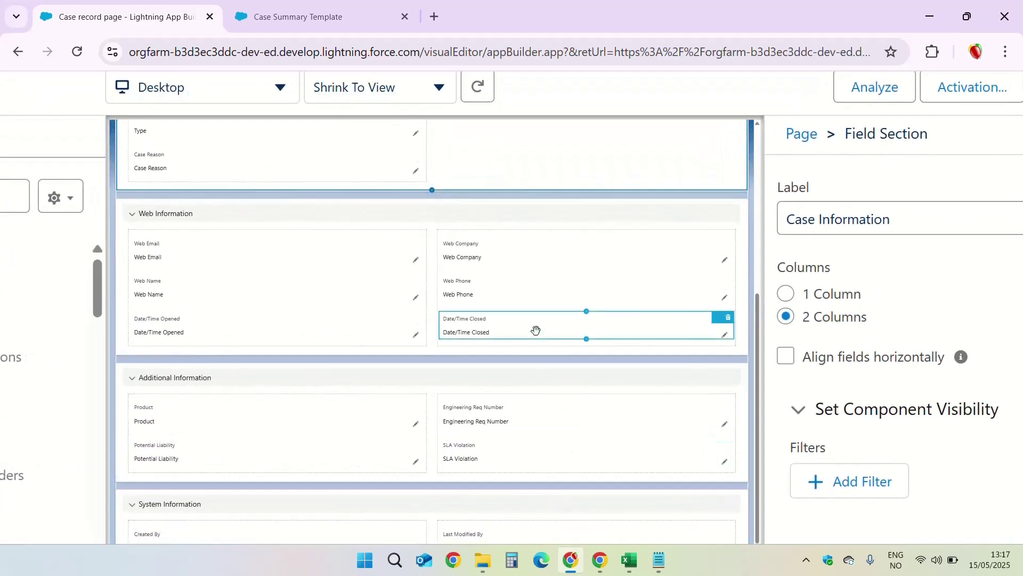
scroll(346, 283, "up", 5)
left_click(160, 236)
- Set Quick Summary's prompt template to Case Summary Template
scroll(160, 236, "up", 5)
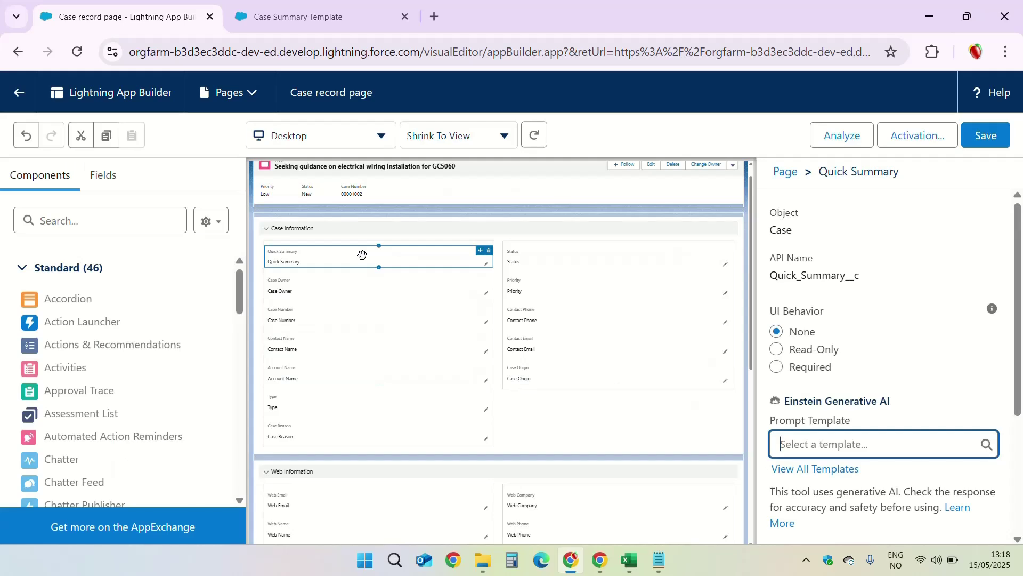
left_click(781, 444)
left_click(810, 407)
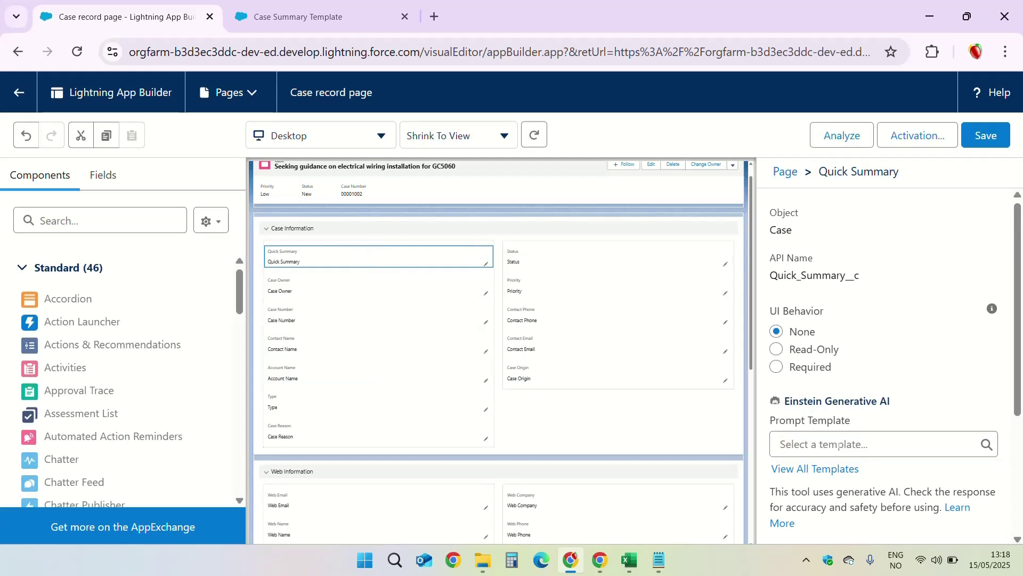
left_click(831, 444)
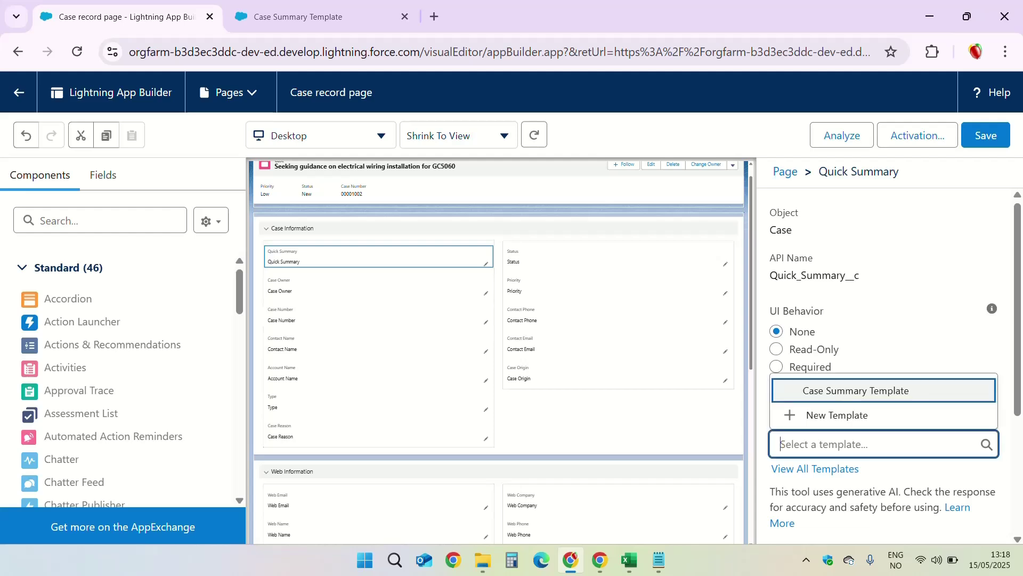
left_click(821, 400)
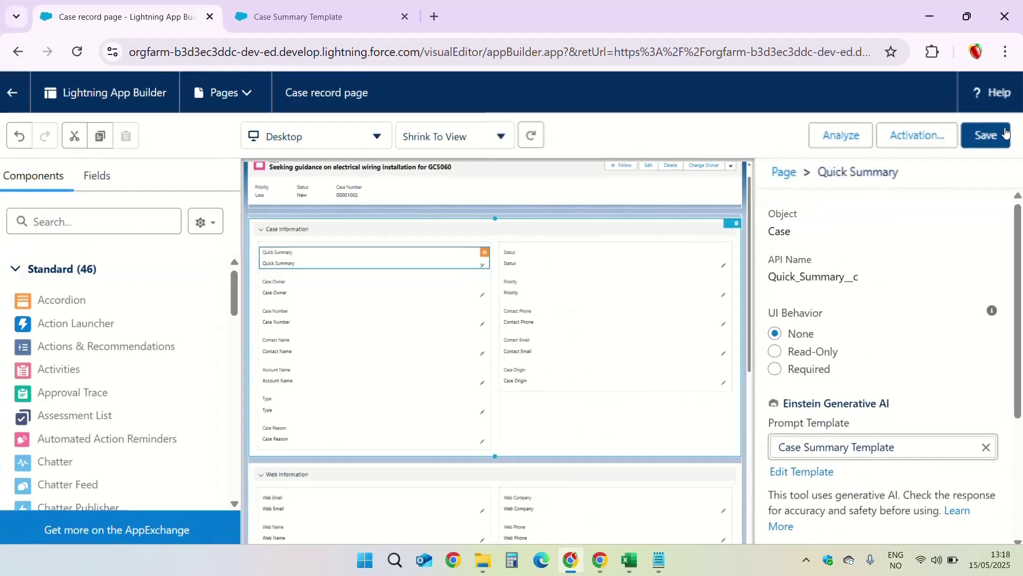
- Save the case record page, dismiss the activation dialog, and go back to the case
left_click(1006, 133)
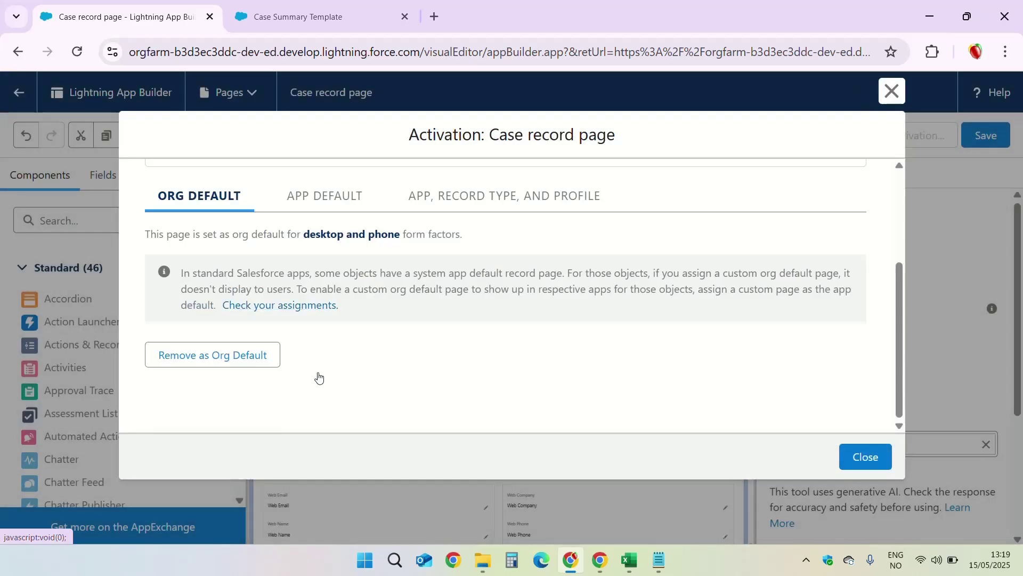
left_click(865, 457)
left_click(19, 93)
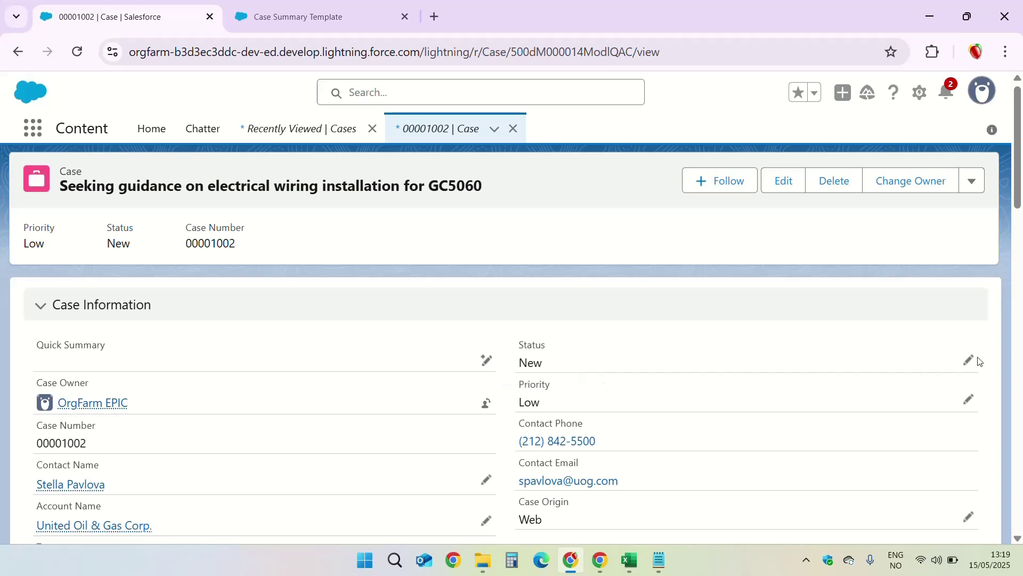
- Edit case 00001002's Quick Summary field and have Einstein generate a summary for it
left_click(485, 360)
left_click(482, 383)
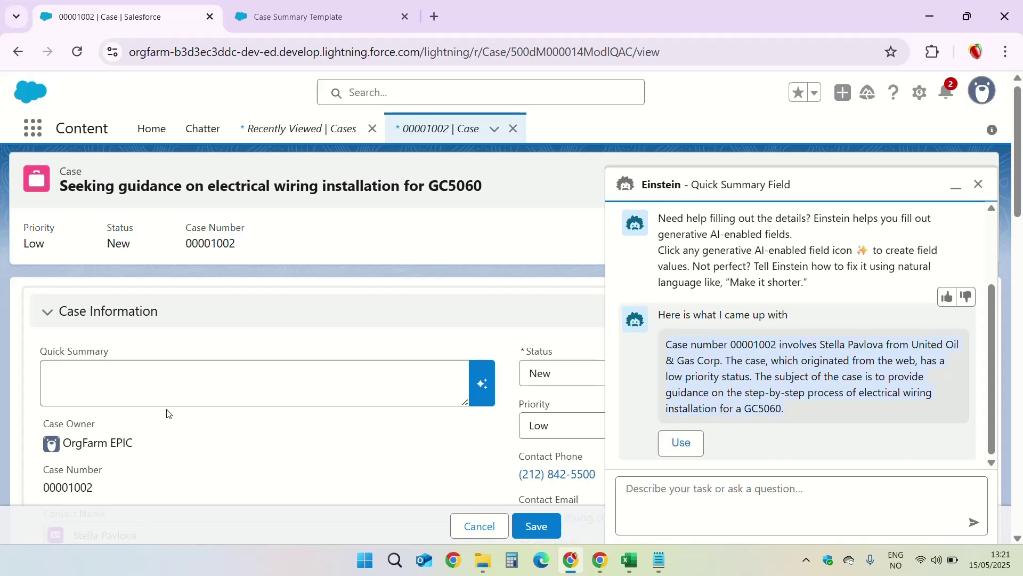
- Use Einstein's generated text in Quick Summary and save case 00001002
left_click(690, 451)
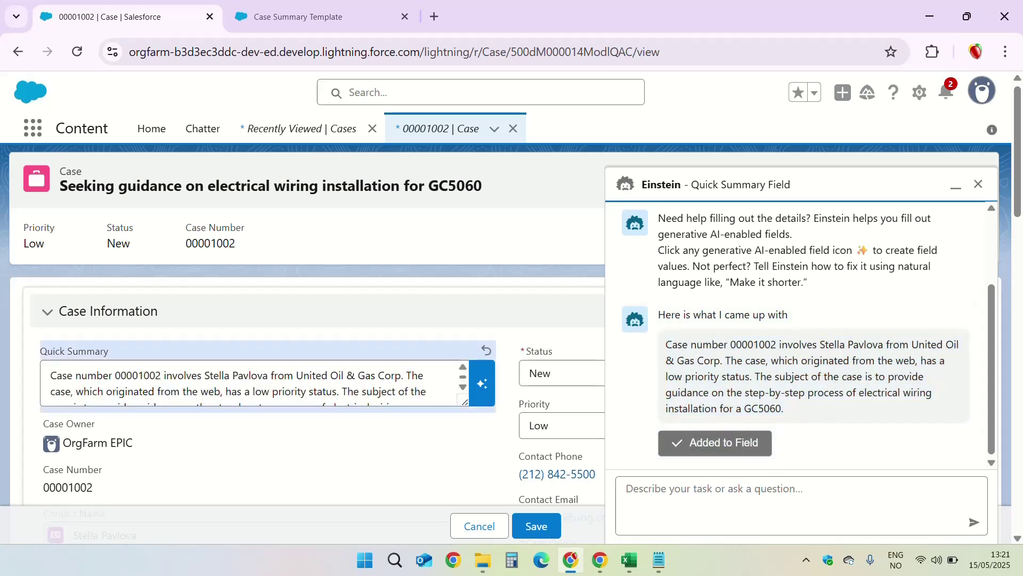
left_click(536, 526)
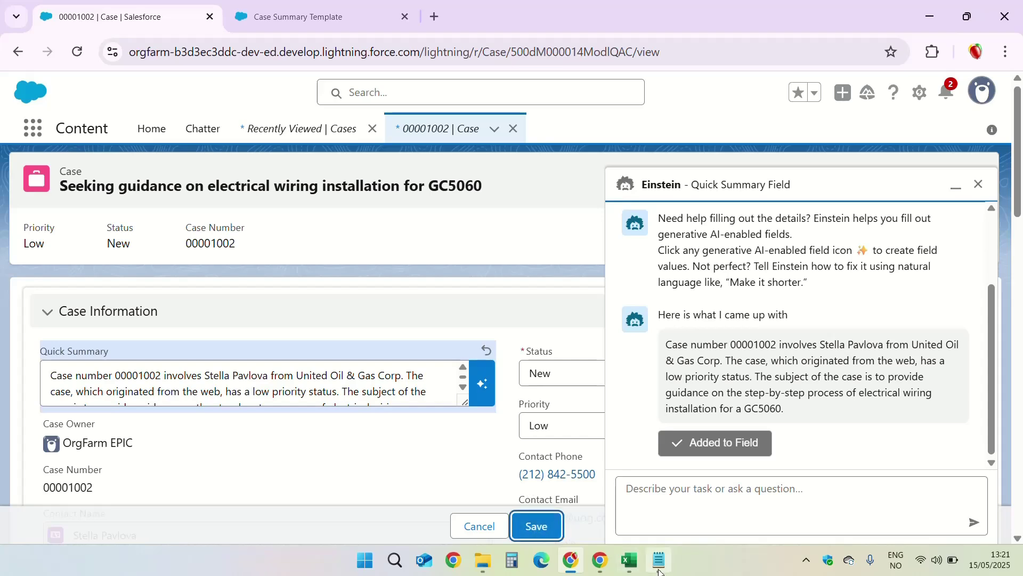